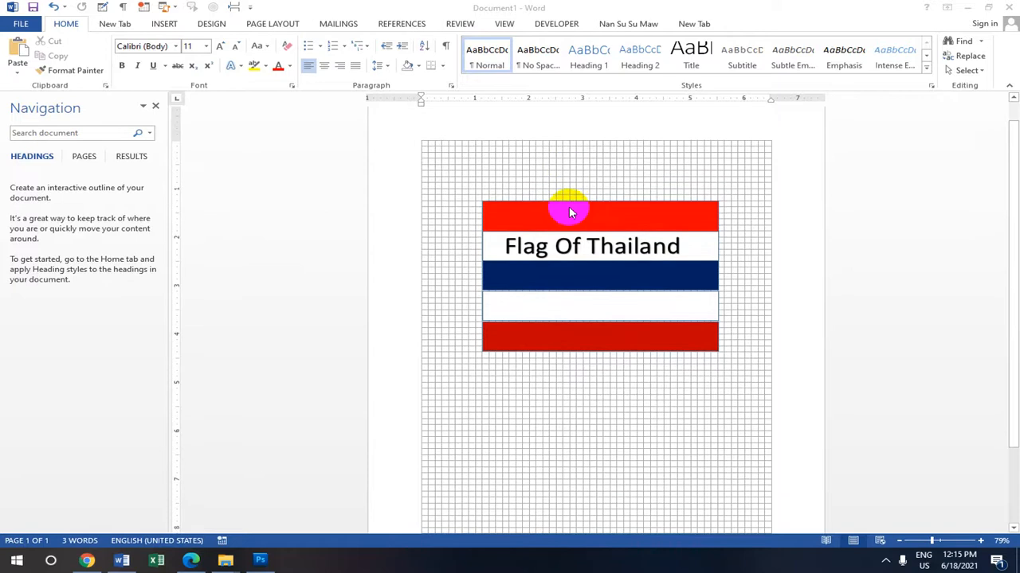
Show the page thumbnails in the navigation pane and add a blank page before the flag page.
click(84, 157)
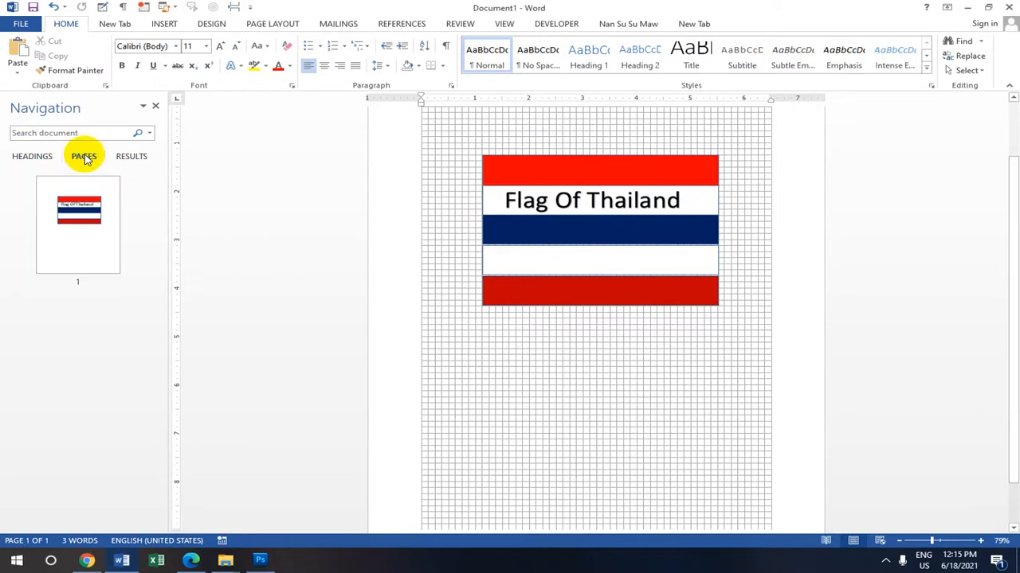
key(ctrl+Return)
scroll(566, 269, down, 5)
scroll(566, 158, up, 1)
scroll(567, 159, up, 8)
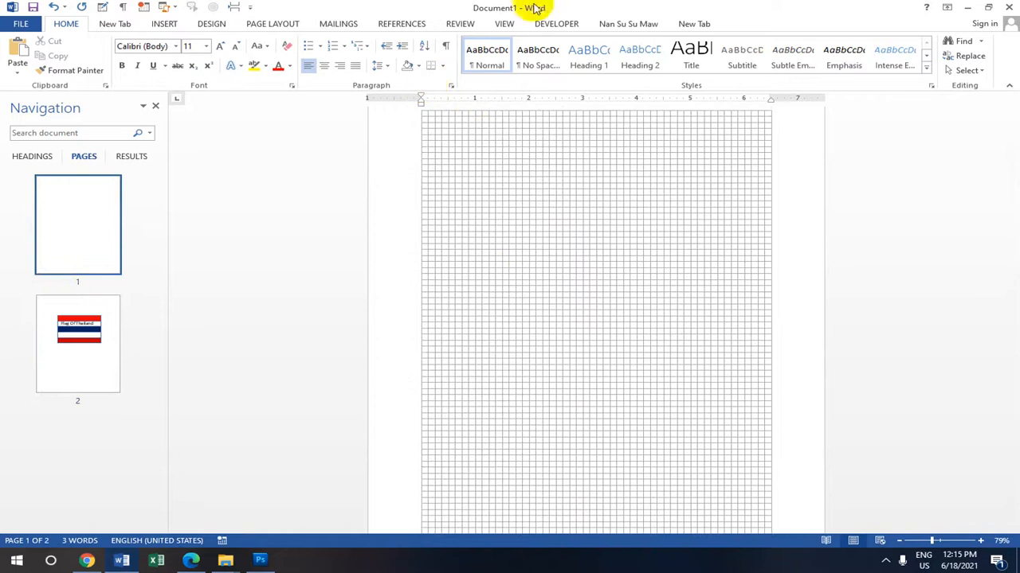
Hide the page gridlines and show them again.
click(505, 24)
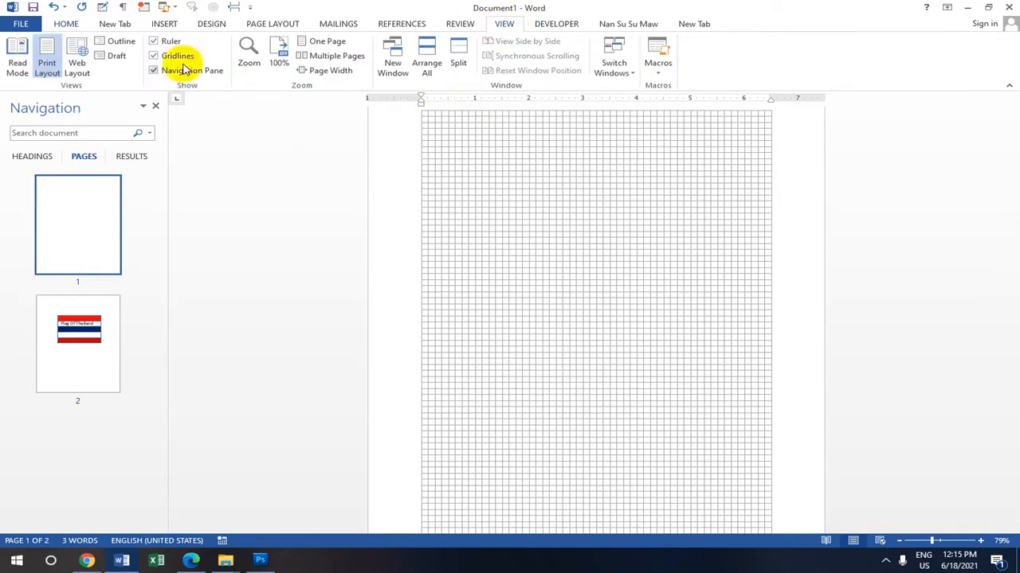
click(153, 57)
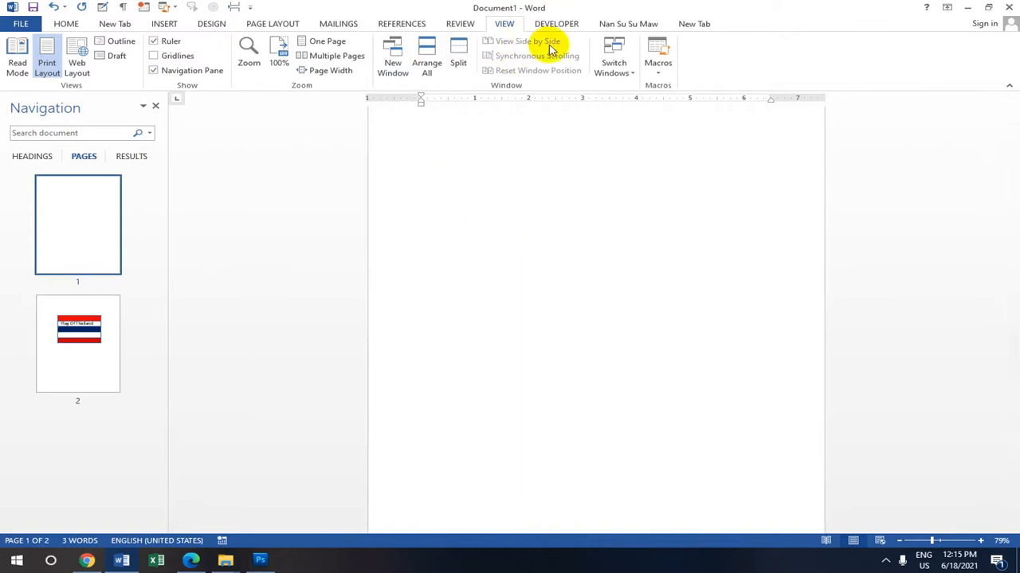
click(162, 57)
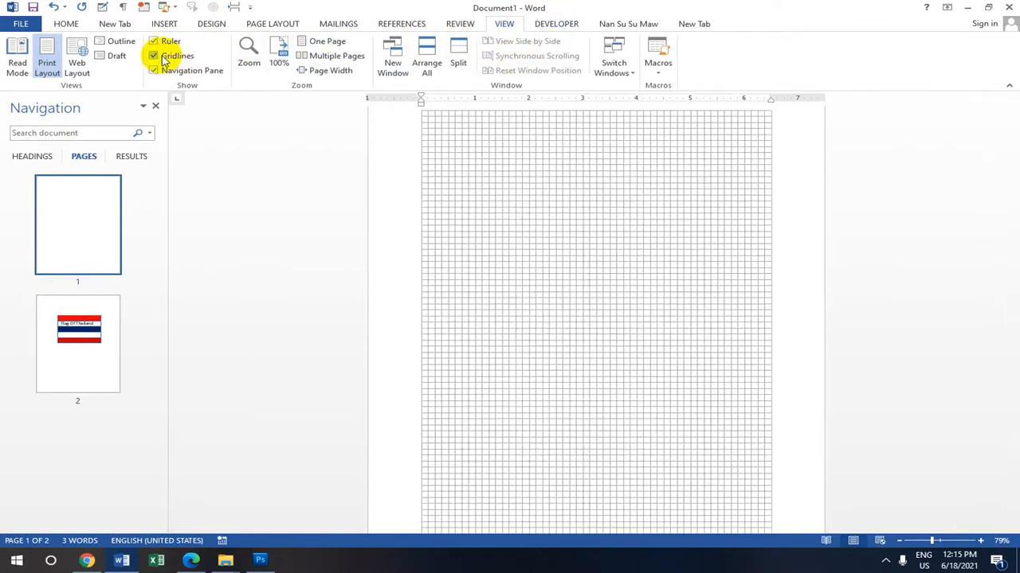
scroll(648, 198, up, 2)
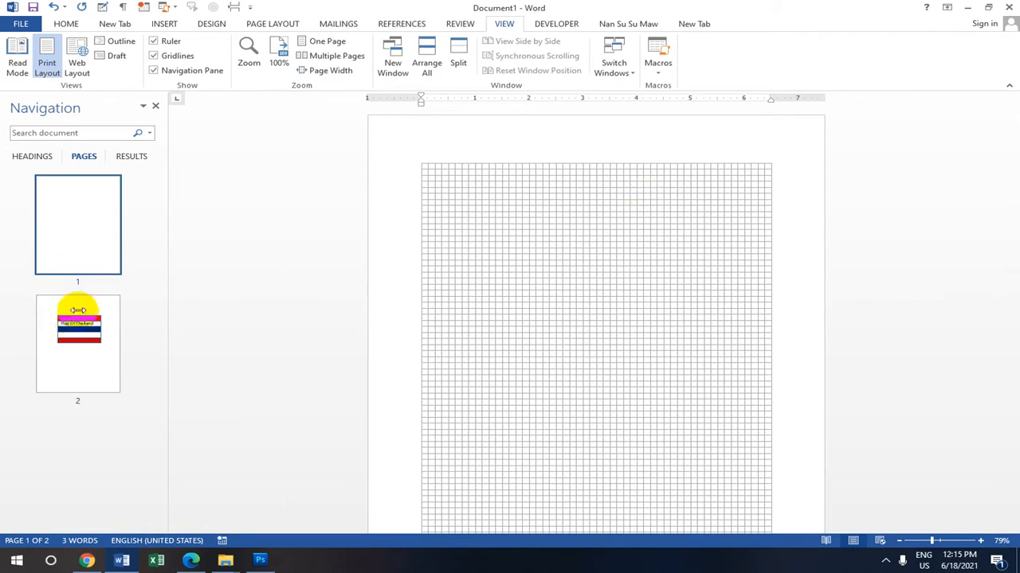
Draw a rectangle about 4.37" wide and 0.75" high near the top of the blank first page.
click(159, 24)
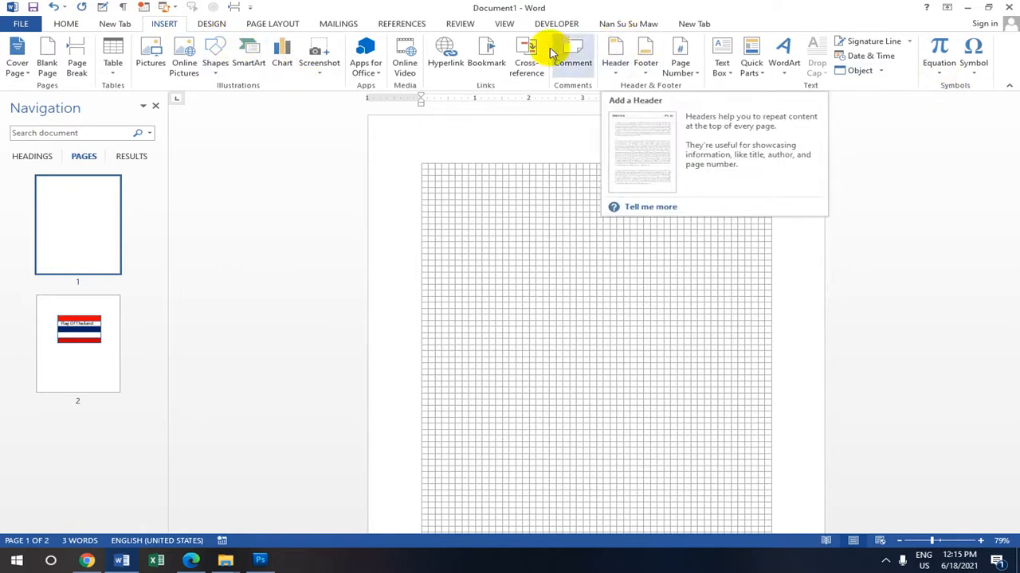
click(215, 74)
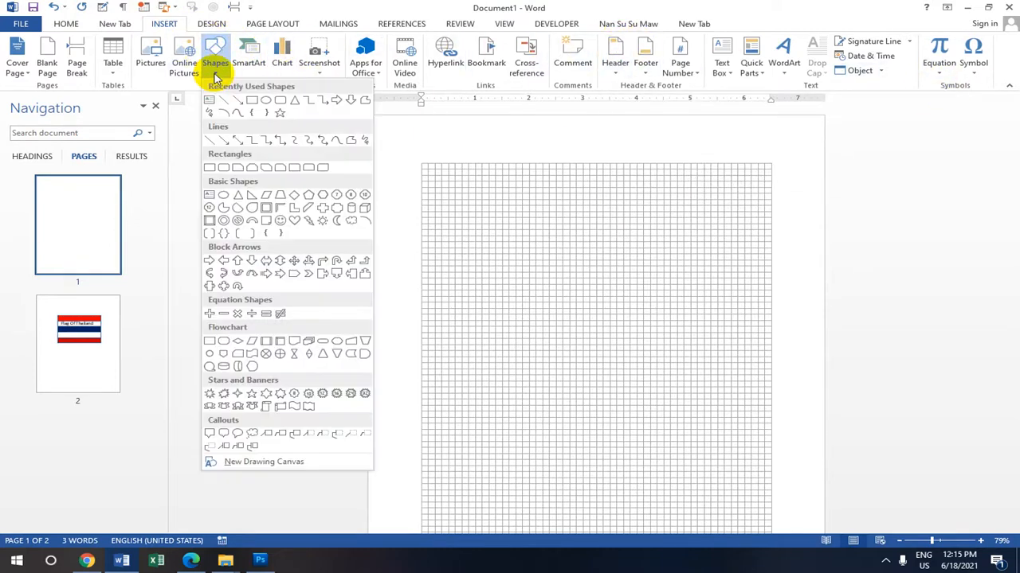
click(251, 101)
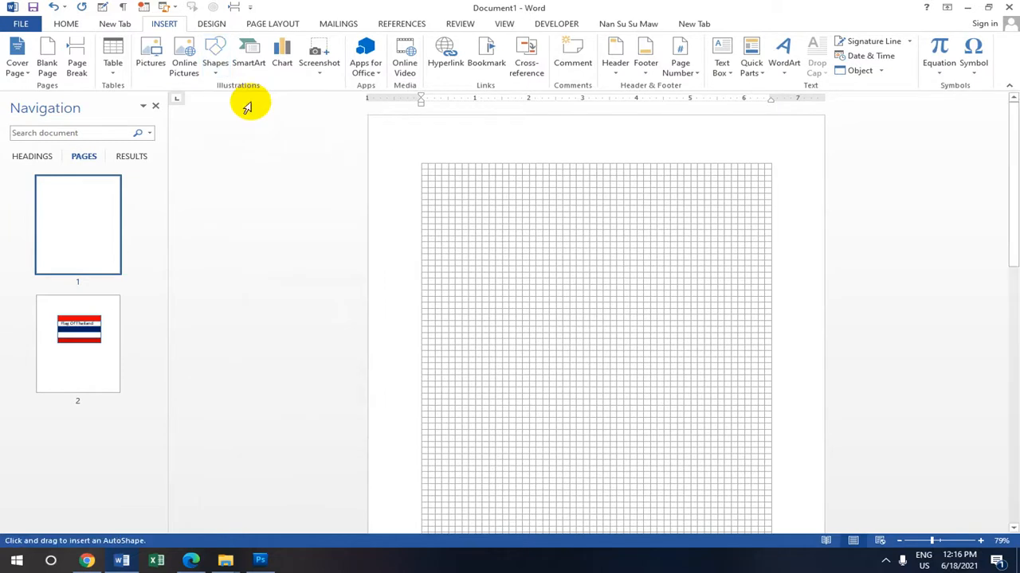
mouse_move(480, 200)
mouse_down()
mouse_move(524, 224)
mouse_move(710, 231)
mouse_up()
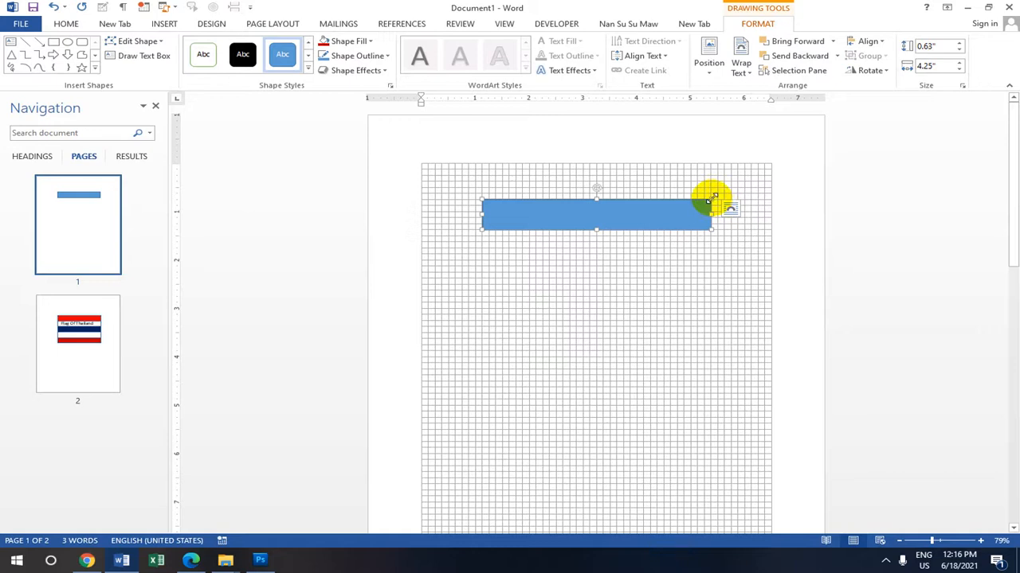
mouse_move(712, 198)
mouse_down()
mouse_move(724, 191)
mouse_move(718, 201)
mouse_up()
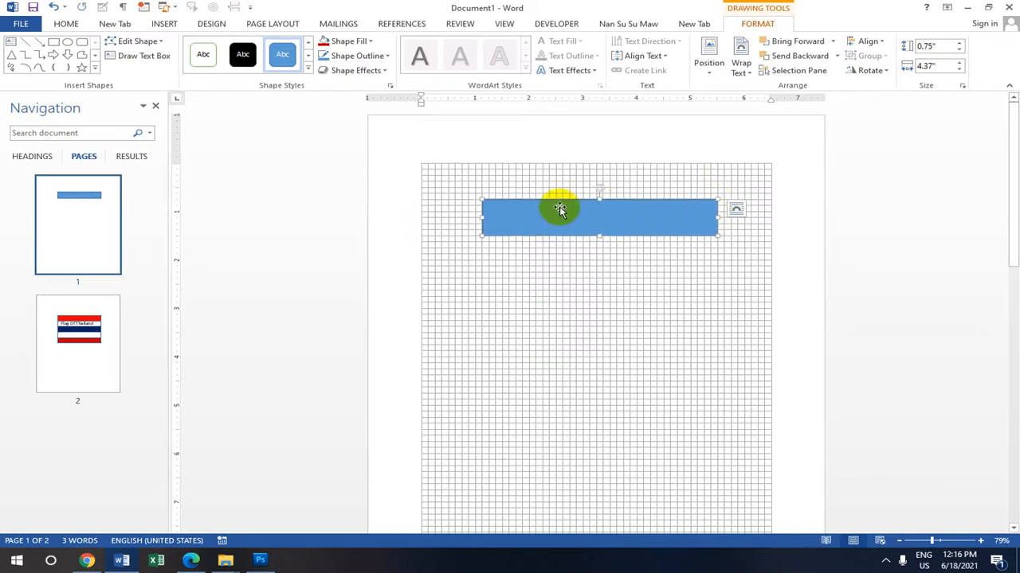
Set the rectangle's height to 0.7" and its width to 4.3".
click(959, 44)
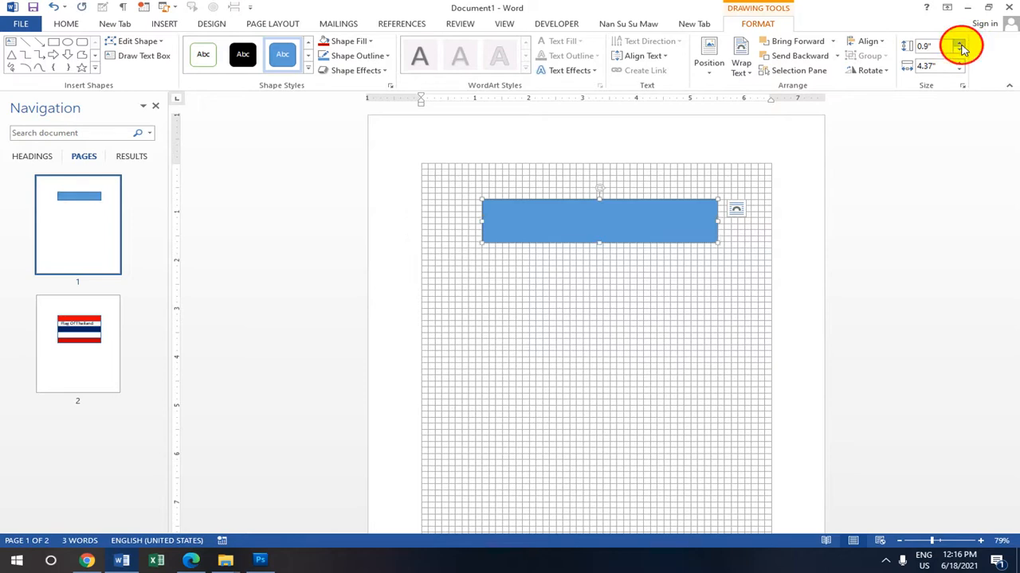
click(960, 44)
click(960, 44)
click(960, 50)
click(960, 50)
click(960, 50)
click(960, 51)
click(960, 70)
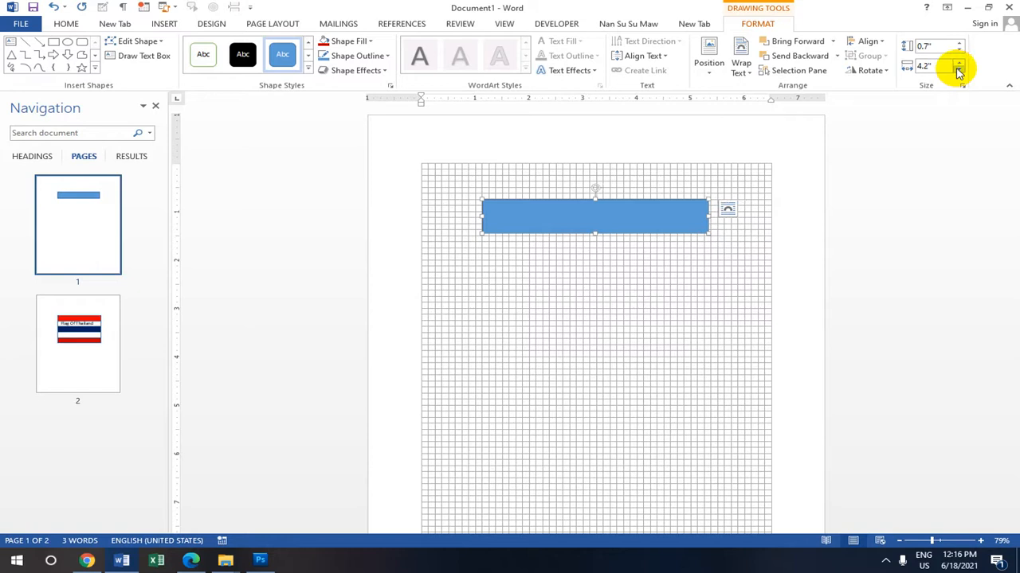
click(960, 50)
click(960, 46)
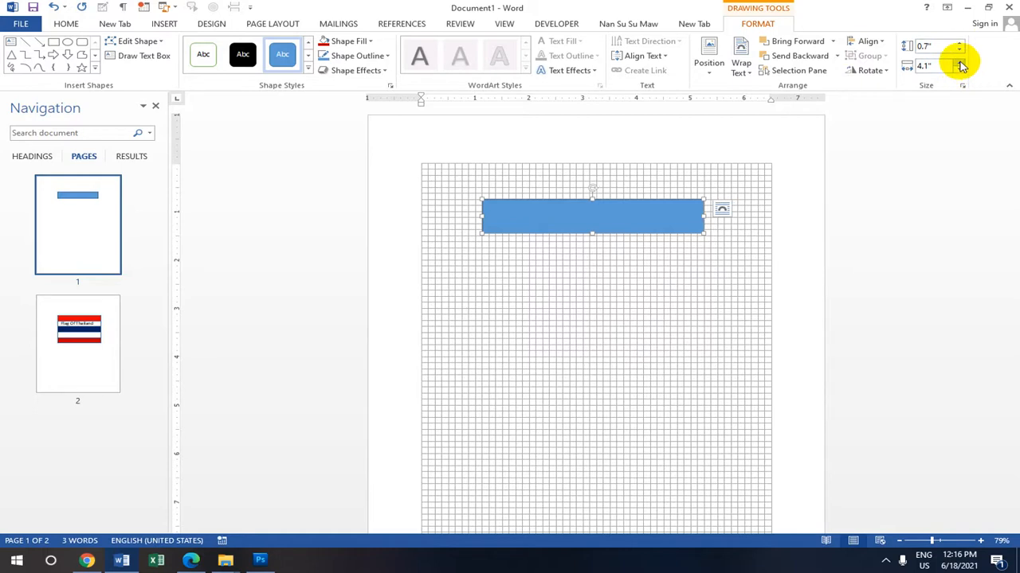
click(959, 62)
Fill the rectangle with standard red and apply the second preset shape effect in the second preset row.
scroll(637, 239, down, 1)
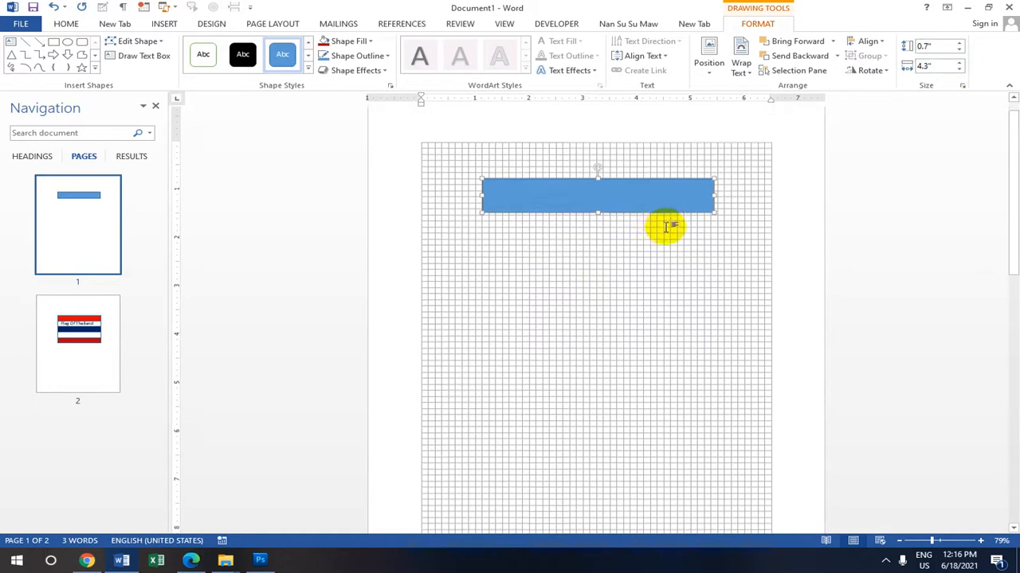
click(370, 44)
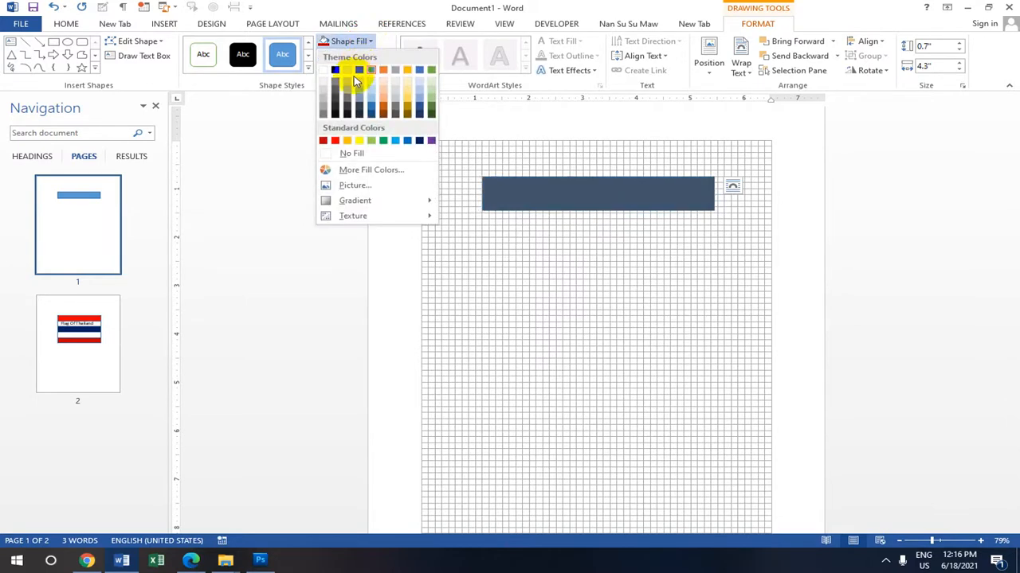
click(336, 143)
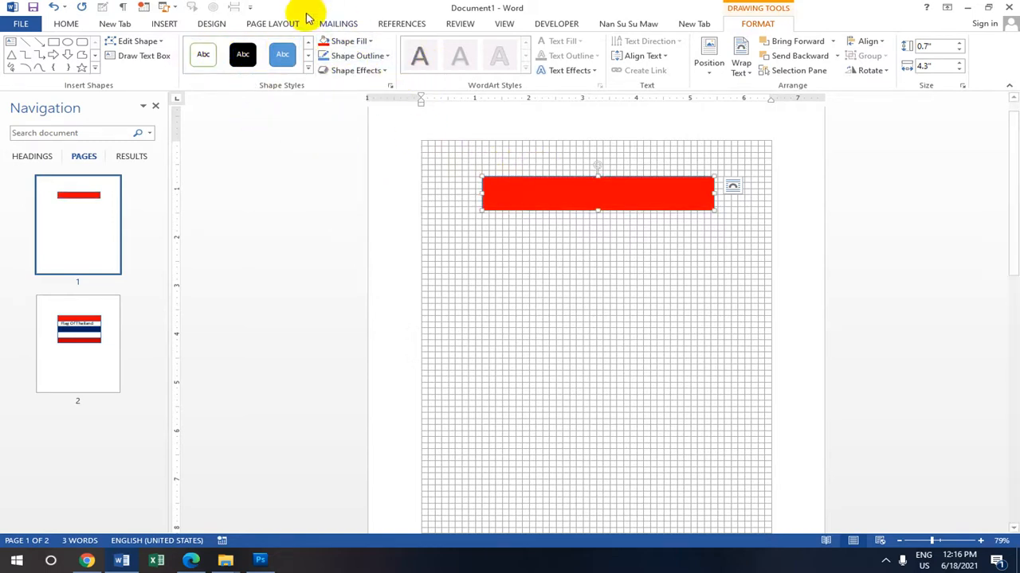
click(382, 71)
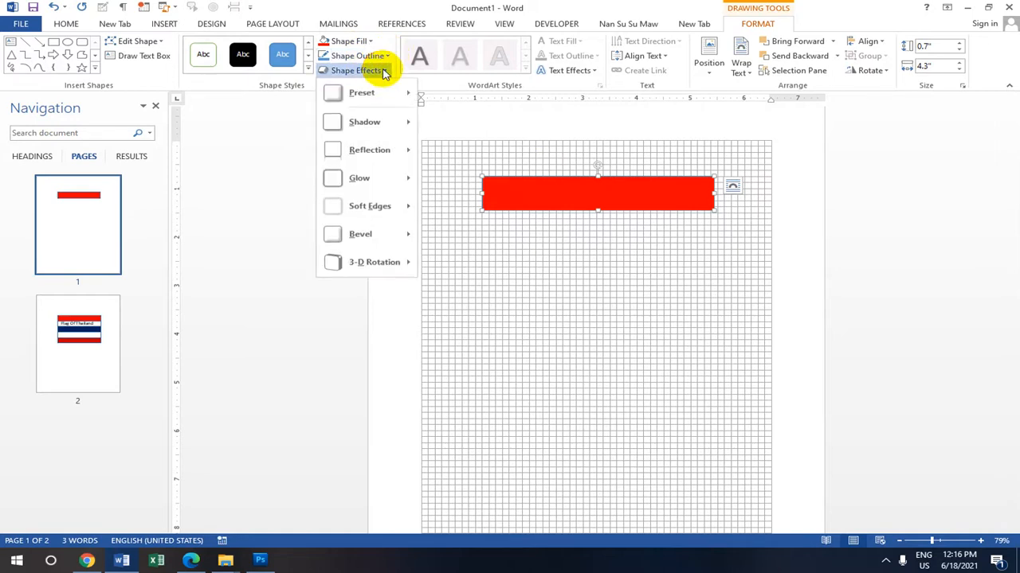
mouse_move(326, 91)
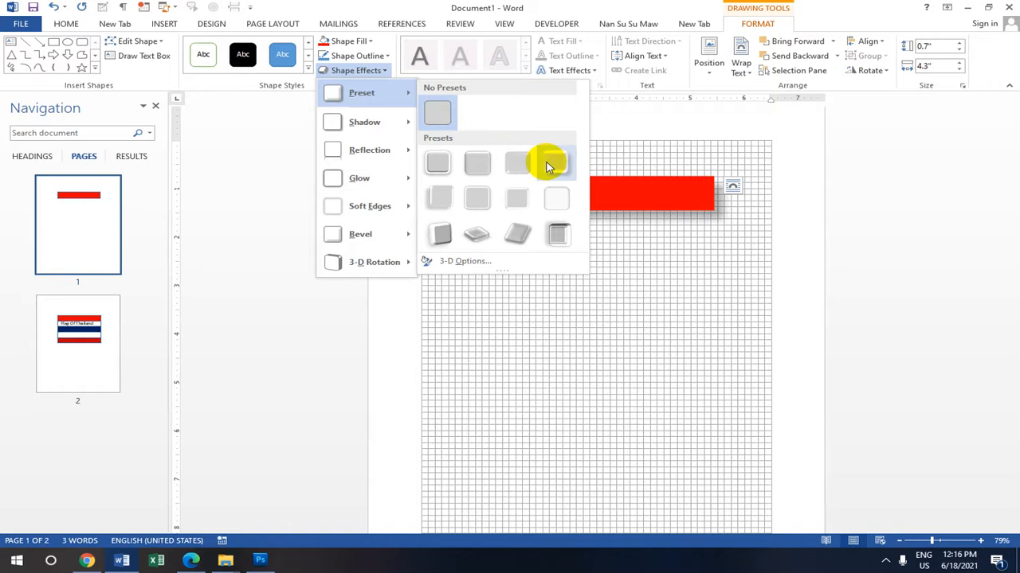
click(486, 202)
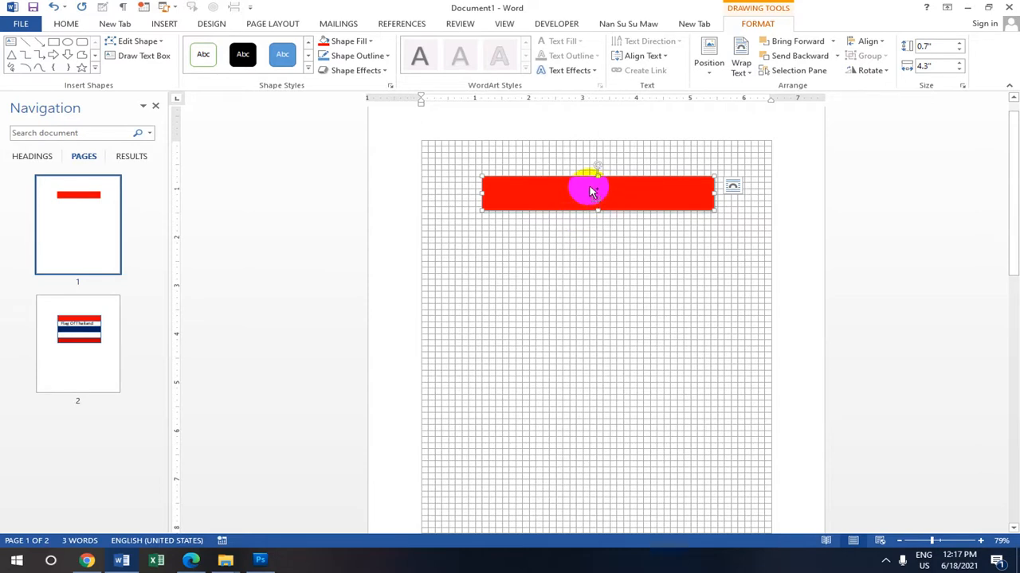
Duplicate the red bar and place the copy directly beneath the original, aligned with its sides.
drag(591, 191, 590, 221)
key(Down)
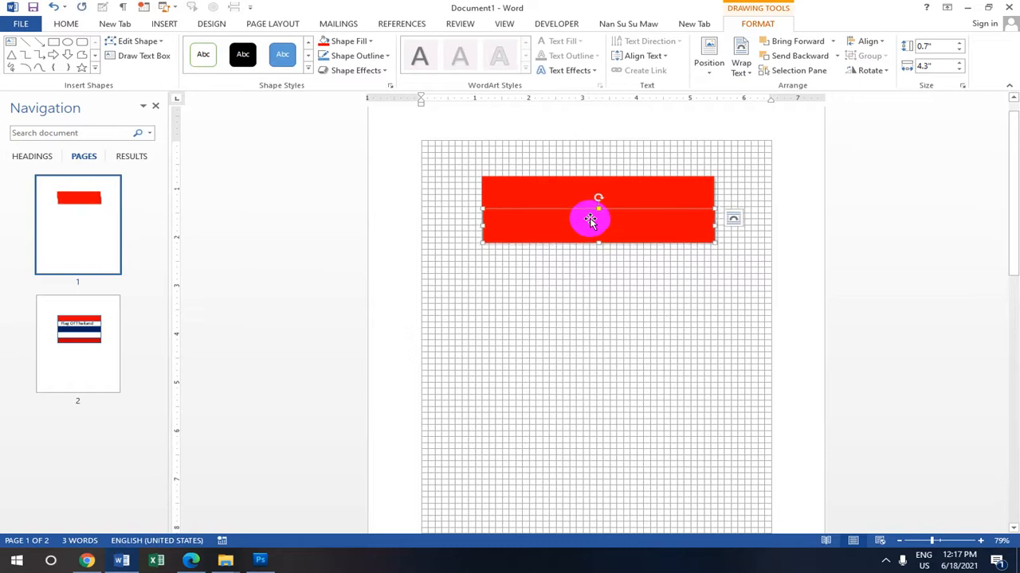
scroll(685, 221, down, 1)
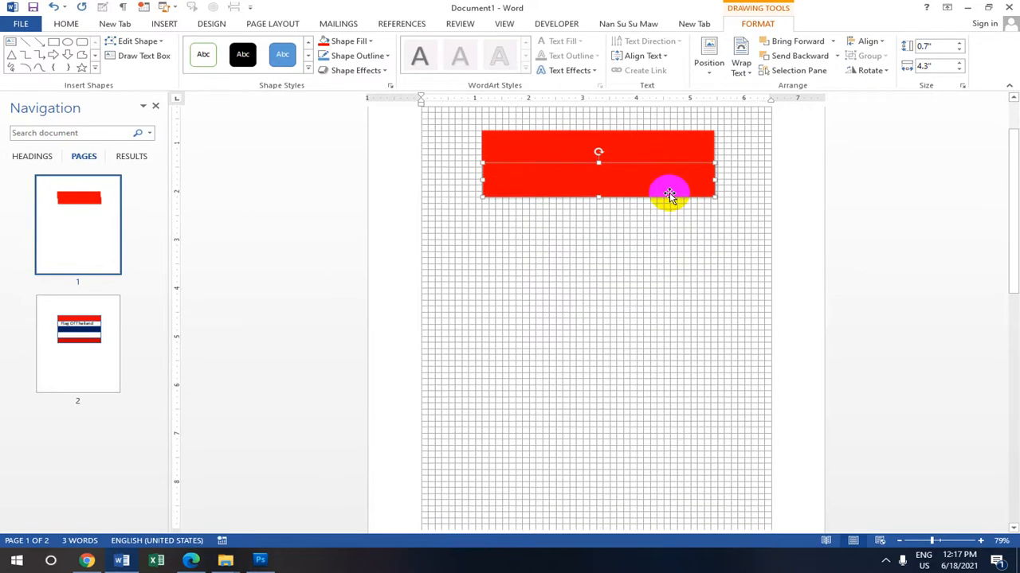
scroll(669, 195, up, 1)
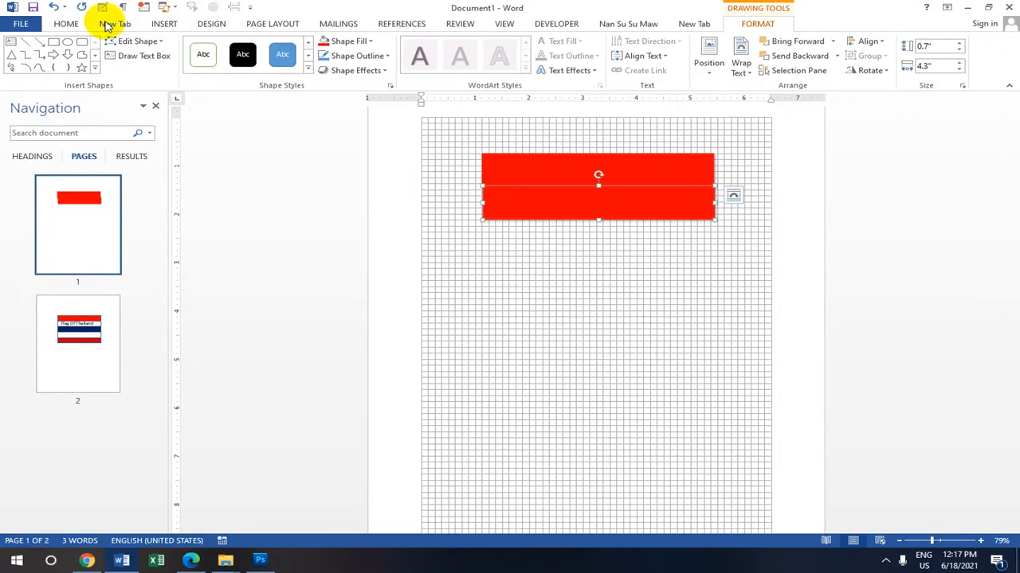
Set the lower bar's font color to white.
click(66, 23)
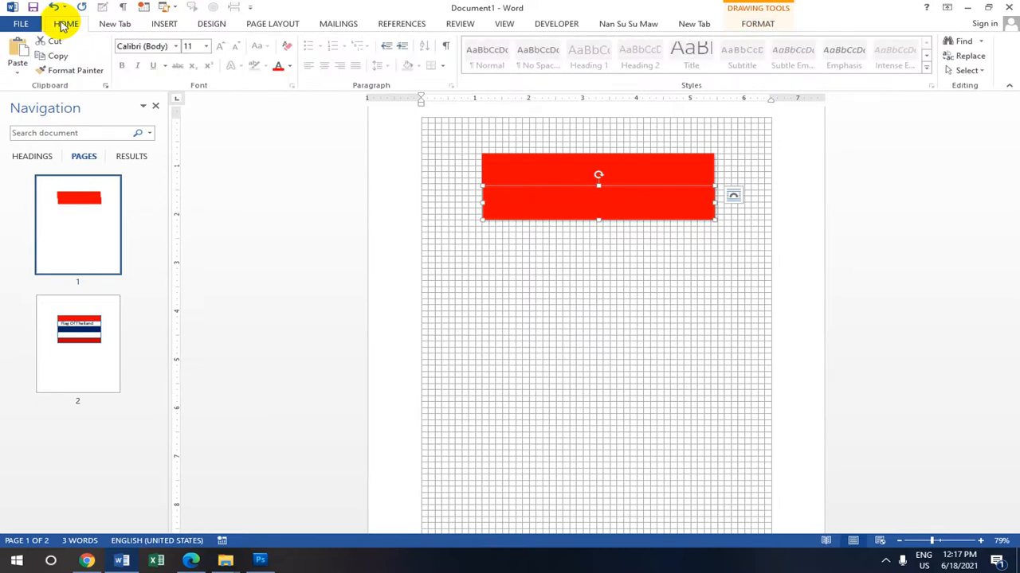
click(289, 65)
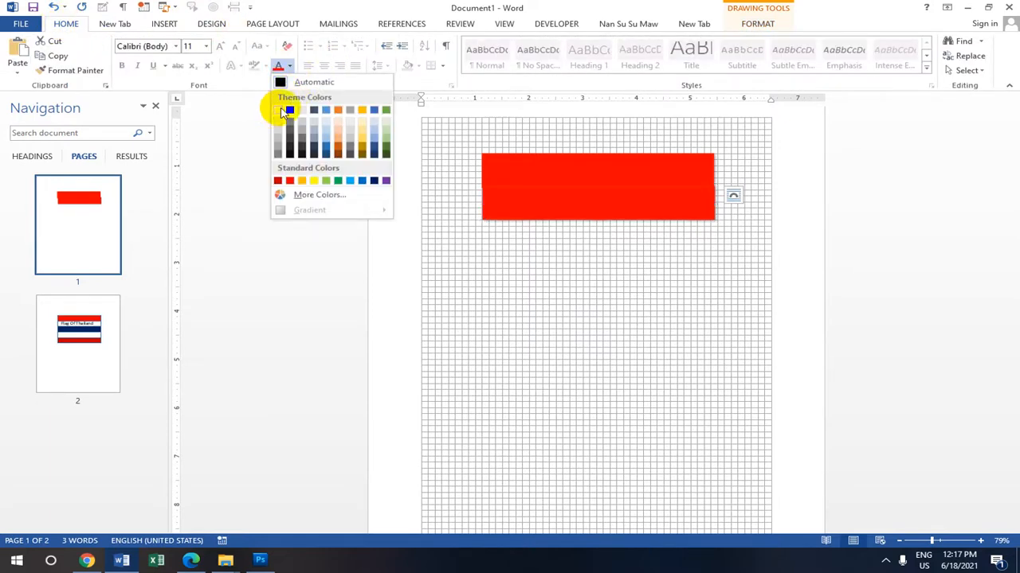
click(283, 111)
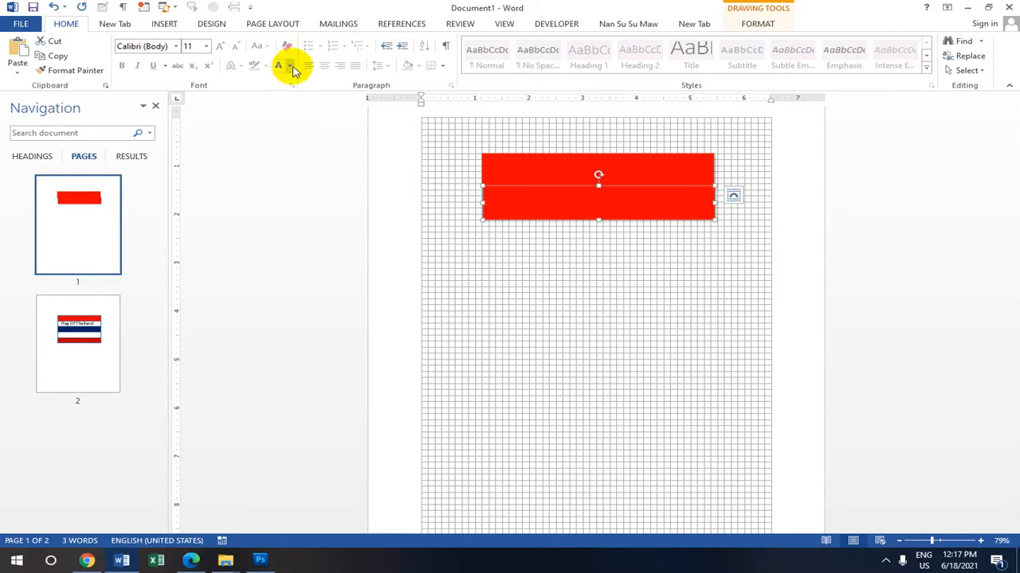
Change the lower bar's shape fill to white from the theme colors.
click(753, 24)
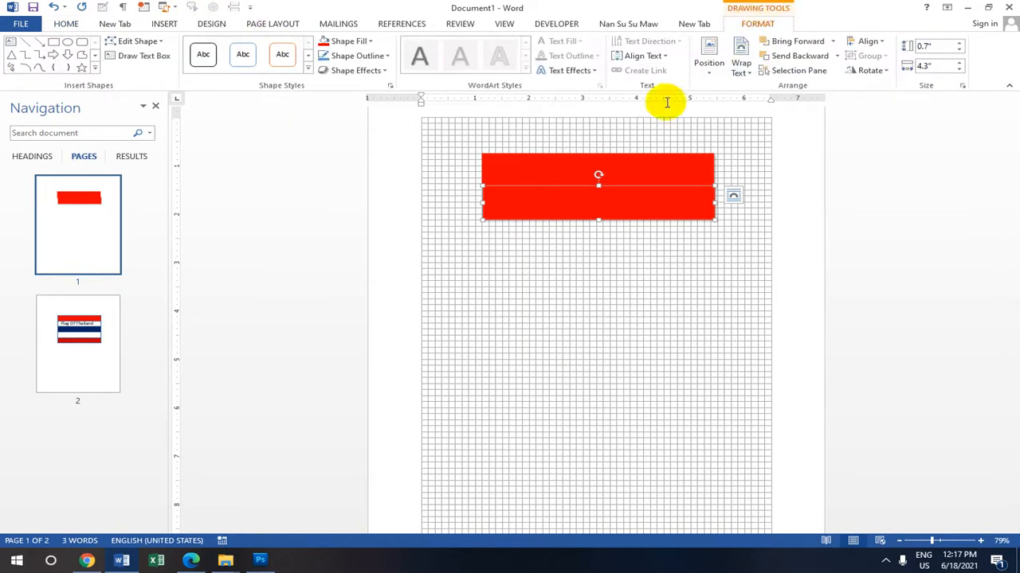
click(164, 24)
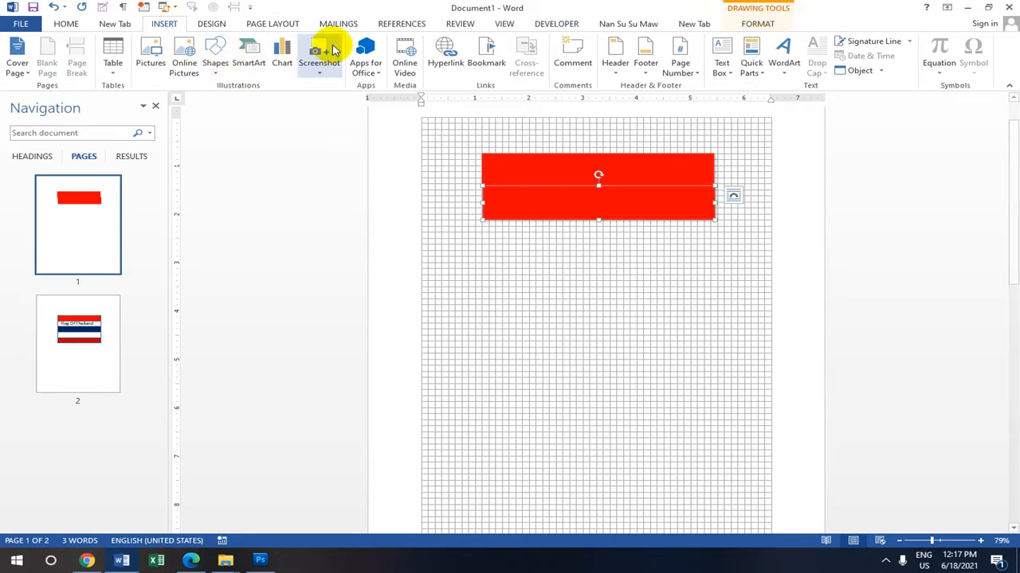
click(753, 23)
click(362, 41)
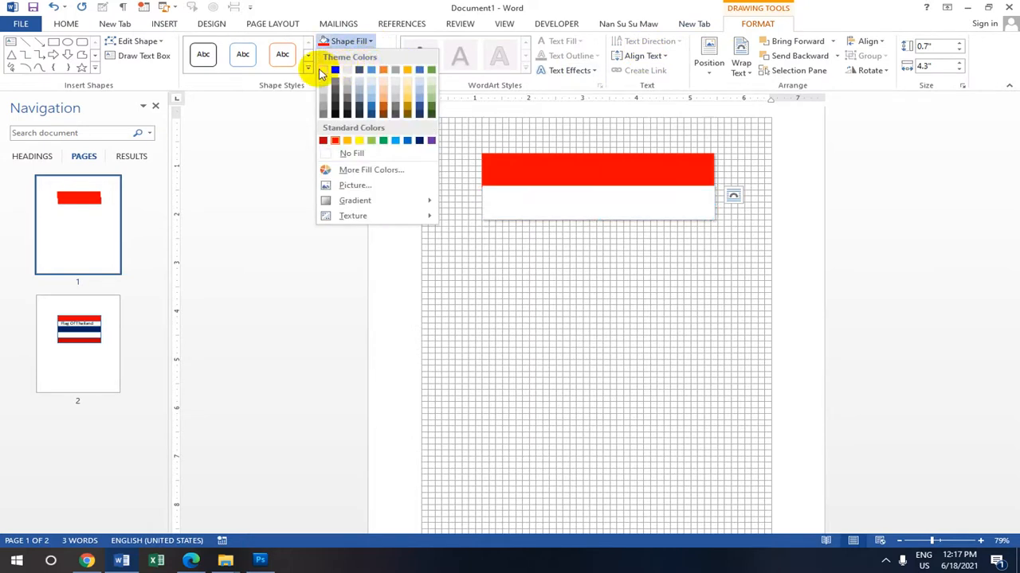
click(322, 71)
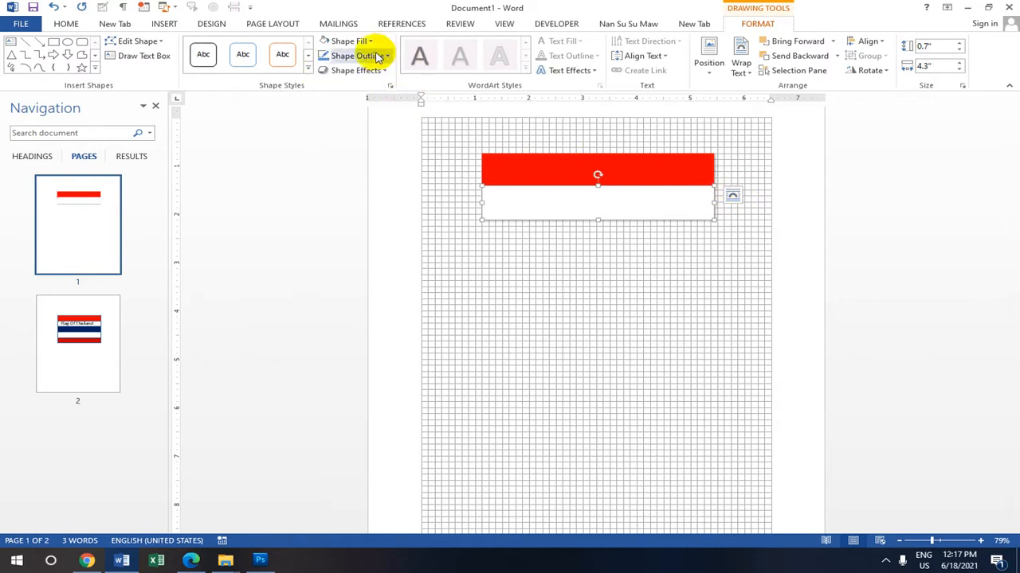
Apply the second preset shape effect in the second preset row to the white bar.
click(386, 71)
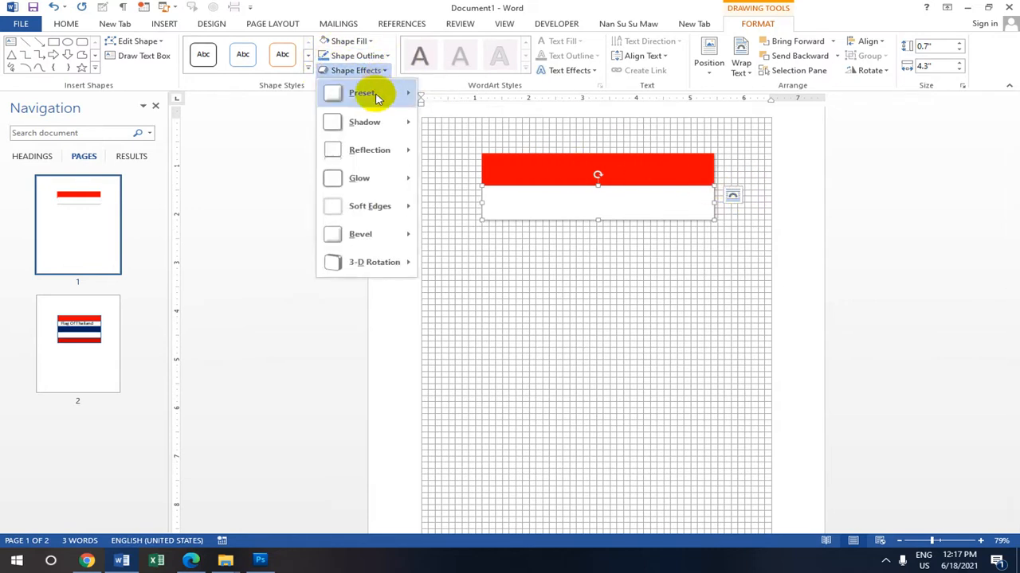
mouse_move(364, 122)
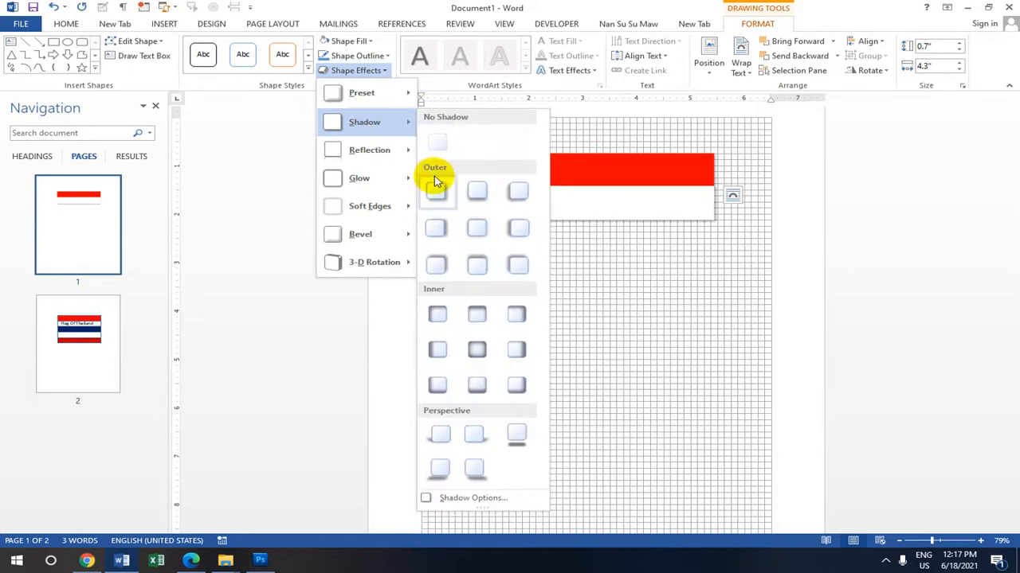
mouse_move(398, 94)
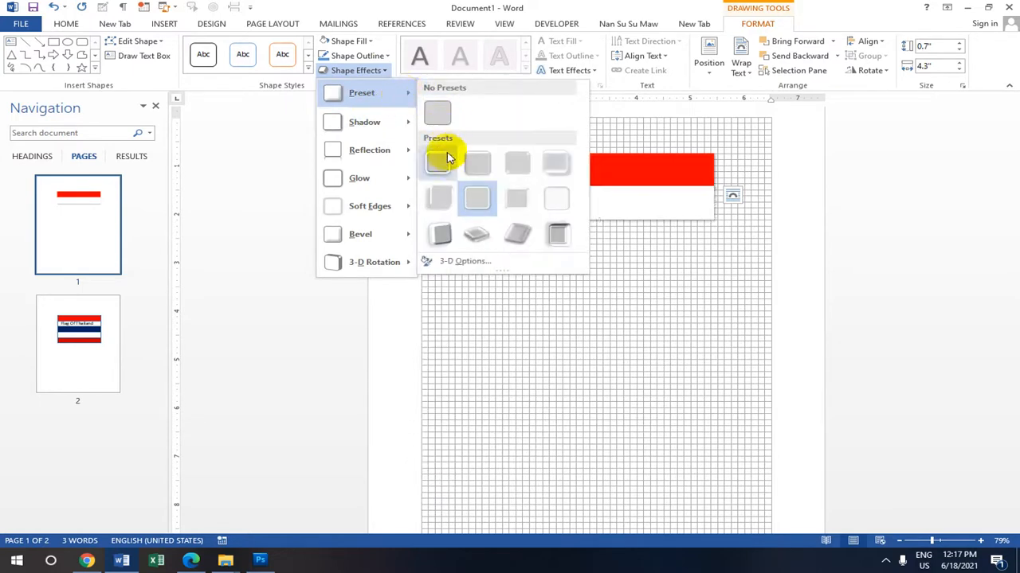
click(478, 200)
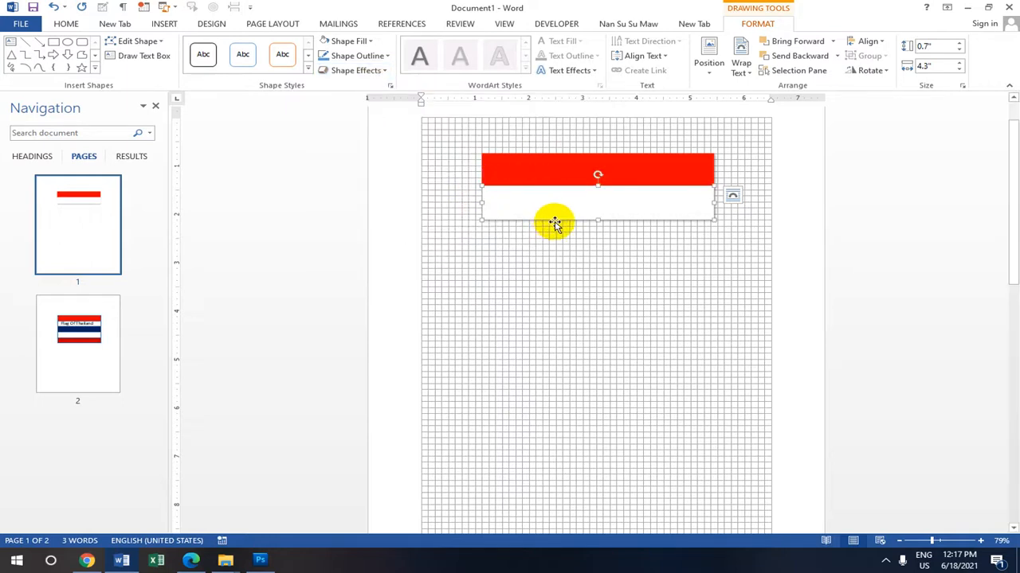
Duplicate the white bar and place the copy directly beneath it as the third stripe.
drag(561, 207, 558, 236)
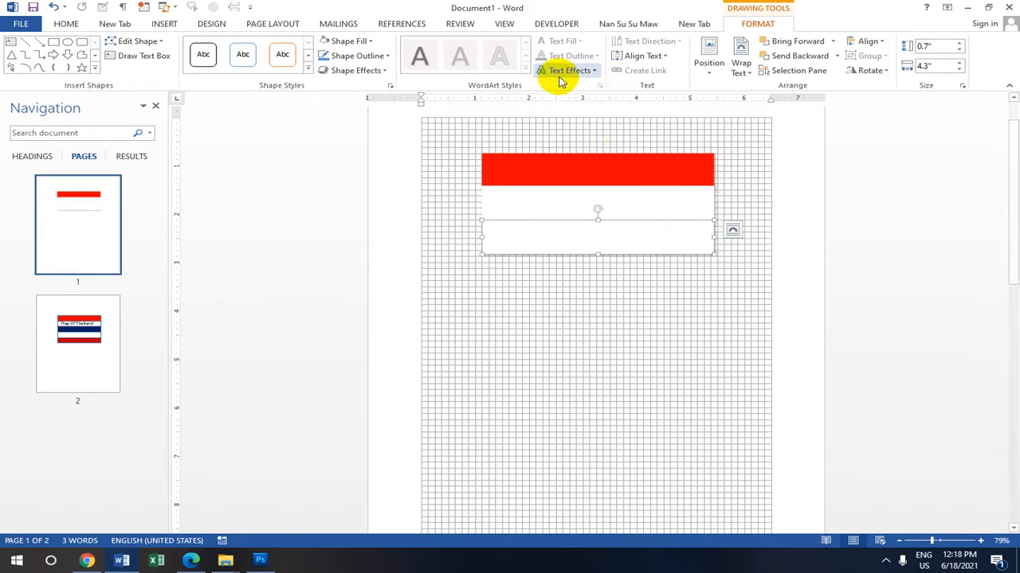
Change the third stripe's shape fill to the standard dark blue.
click(371, 43)
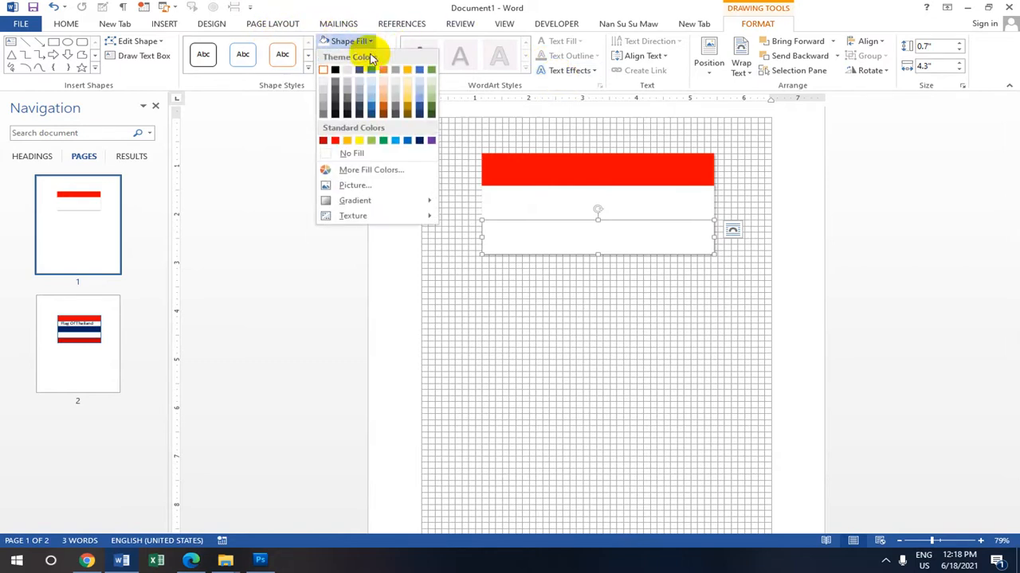
click(420, 142)
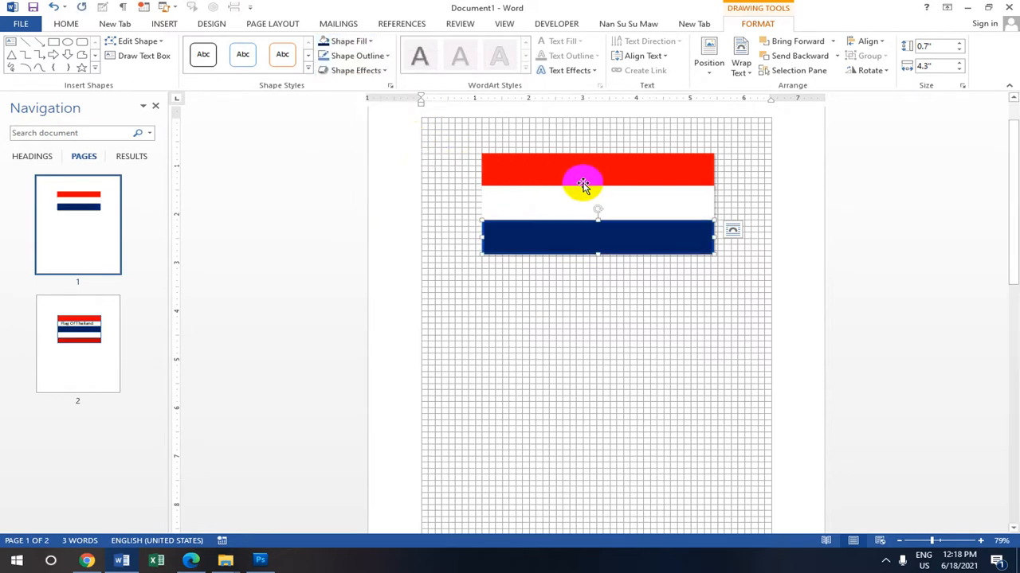
Duplicate the dark blue stripe and align the copy directly beneath it as the fourth stripe.
scroll(573, 172, down, 2)
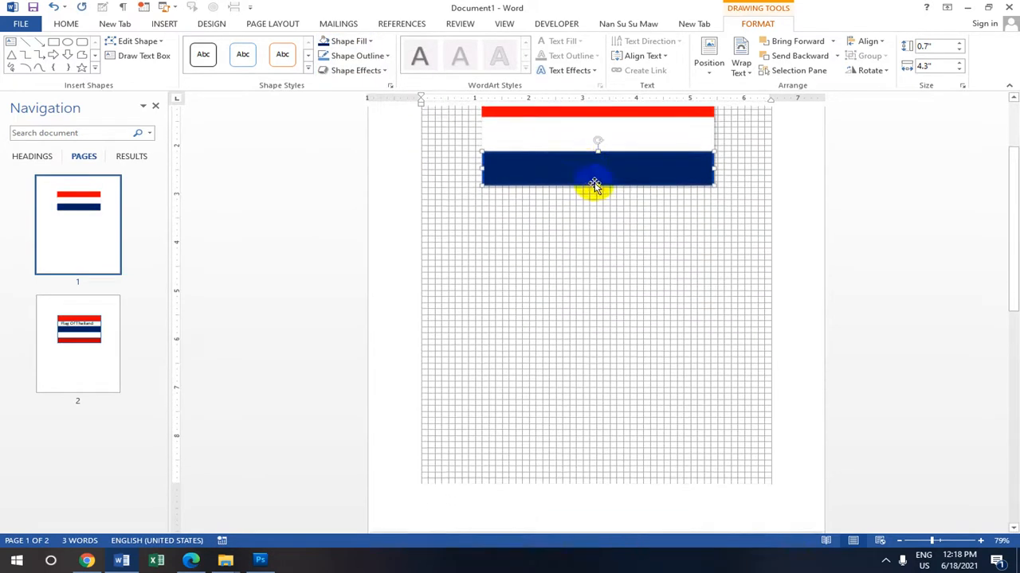
scroll(592, 186, up, 3)
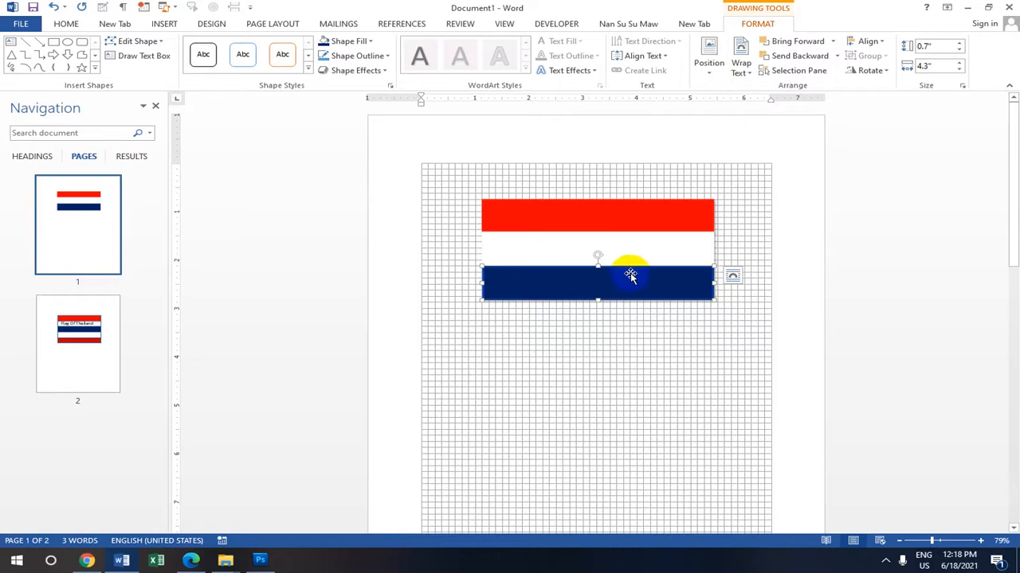
scroll(631, 291, down, 1)
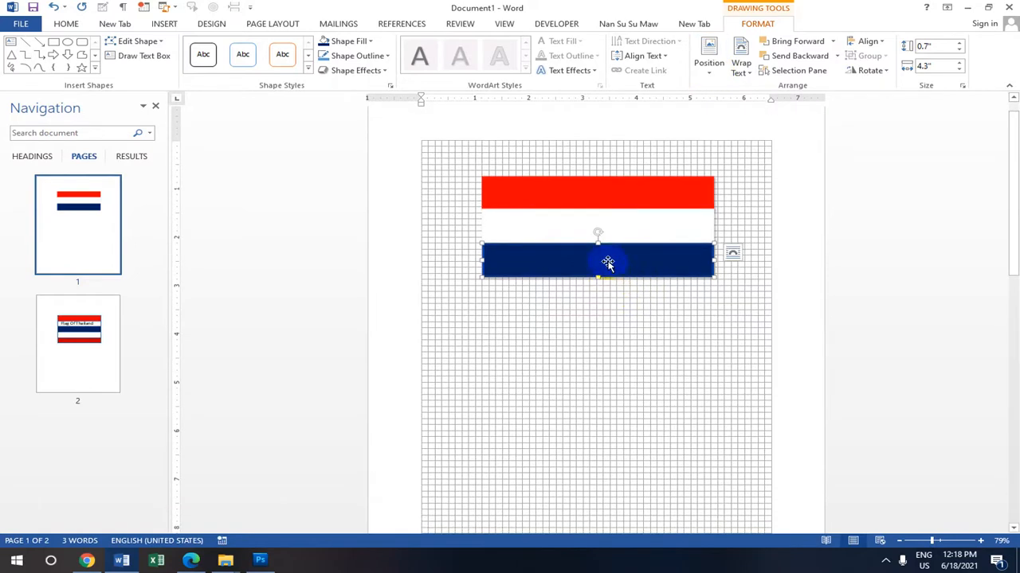
drag(606, 261, 606, 293)
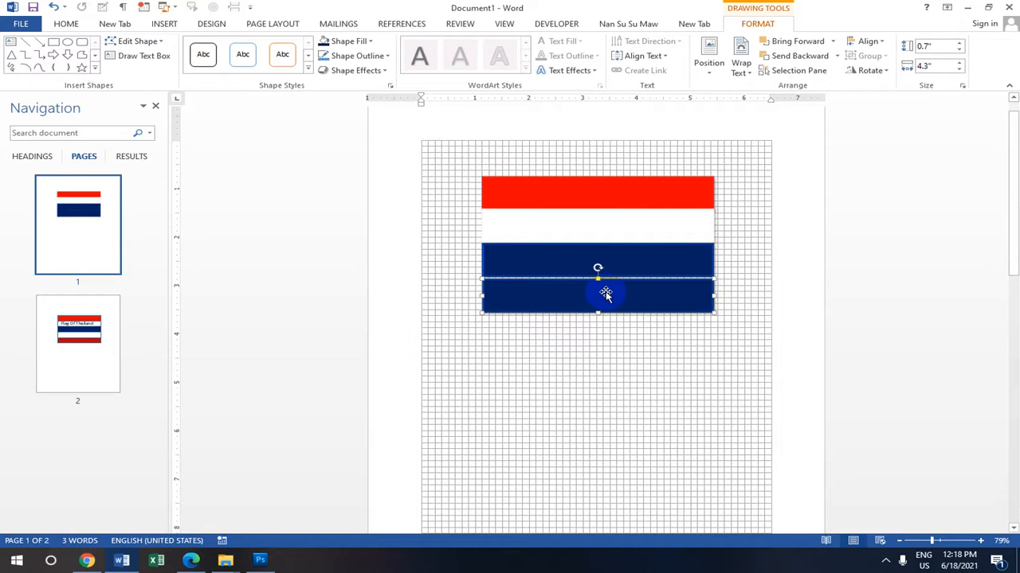
key(Up)
key(ctrl+Down)
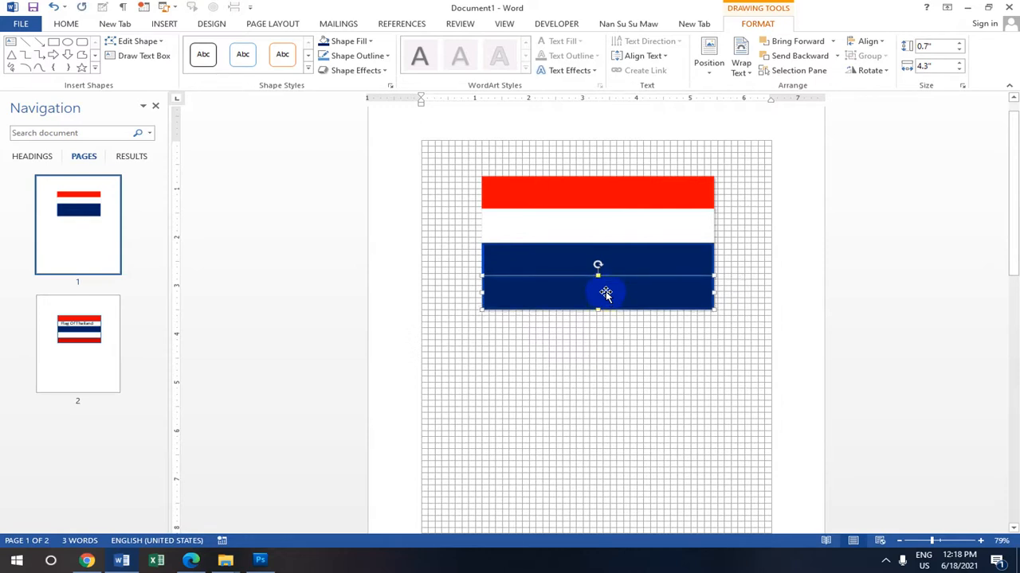
Fill the fourth stripe with white from the theme colors and nudge it up to slightly overlap the dark blue stripe.
scroll(623, 271, down, 1)
scroll(610, 221, up, 1)
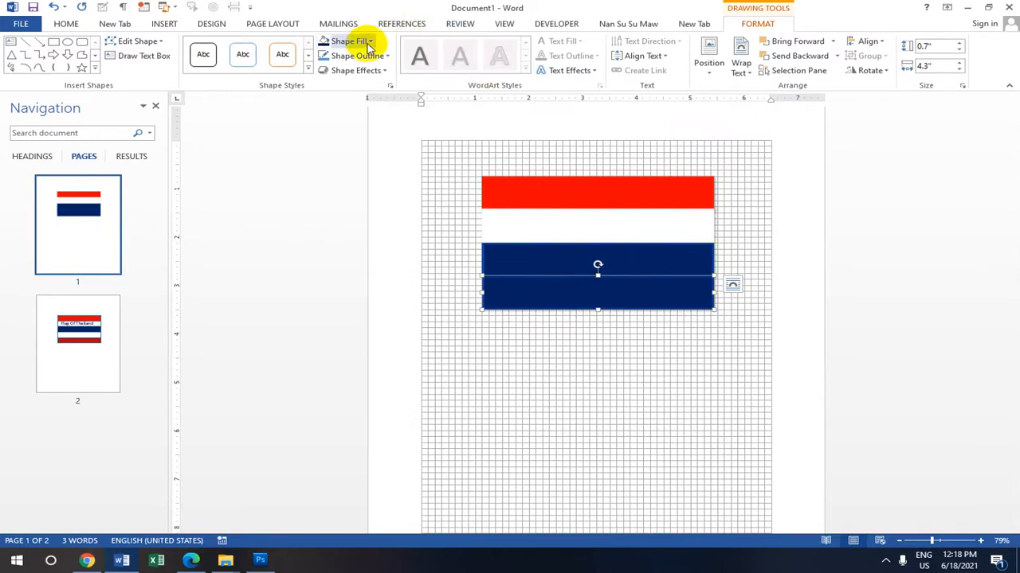
click(370, 41)
click(325, 70)
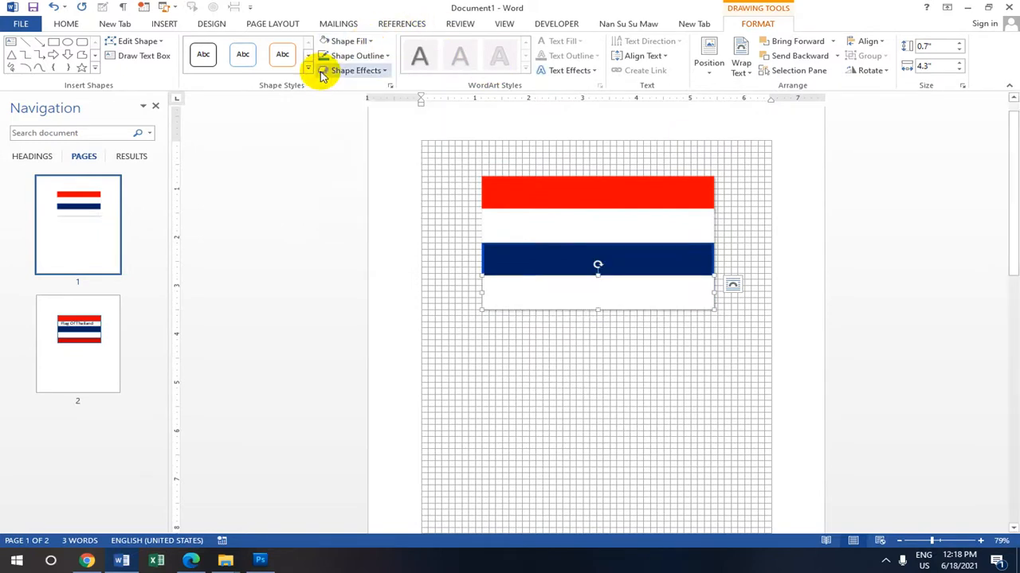
key(Down)
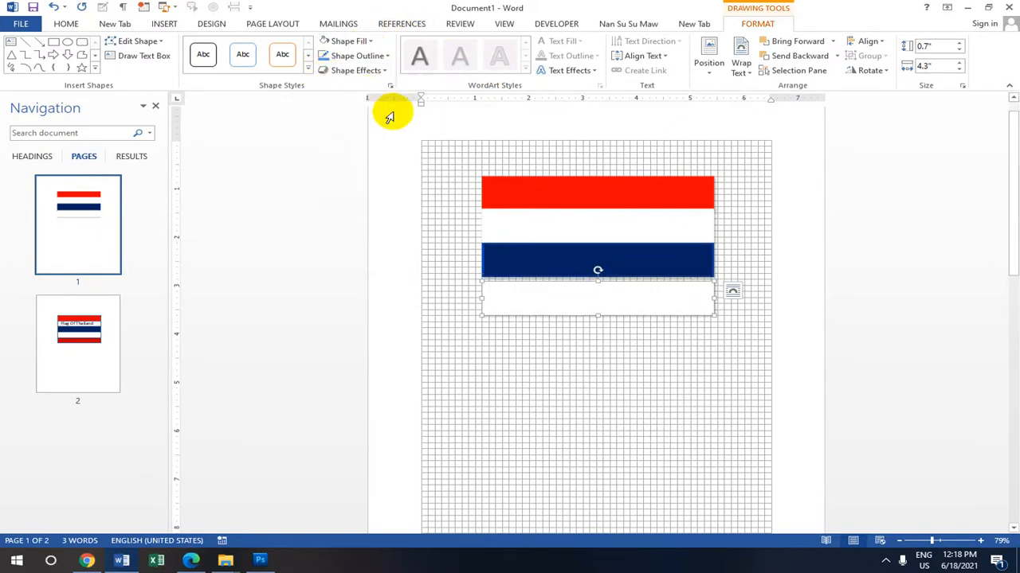
key(Up)
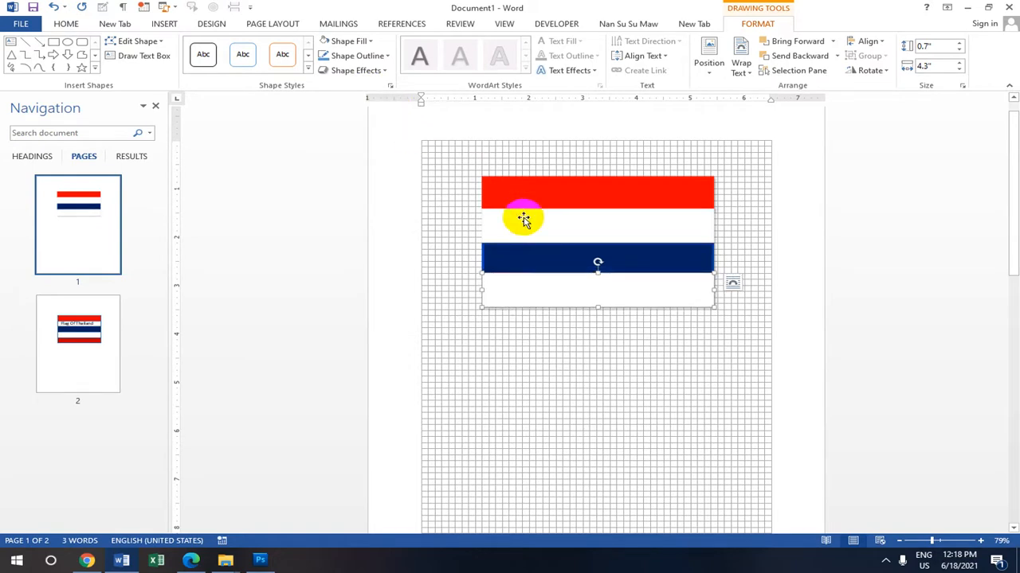
scroll(635, 257, up, 1)
scroll(642, 262, down, 2)
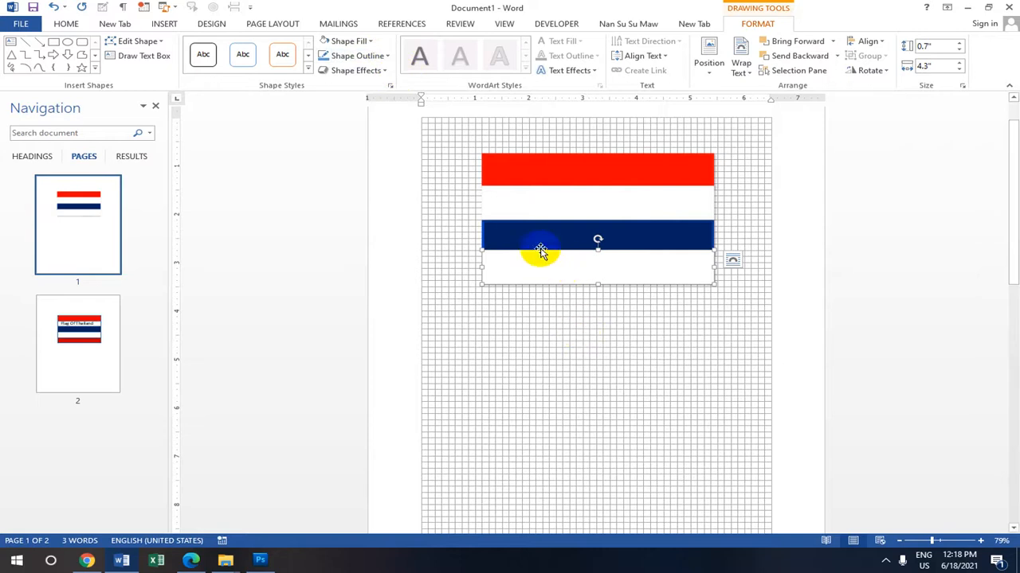
Apply a preset shape effect to the fourth, white stripe.
click(390, 70)
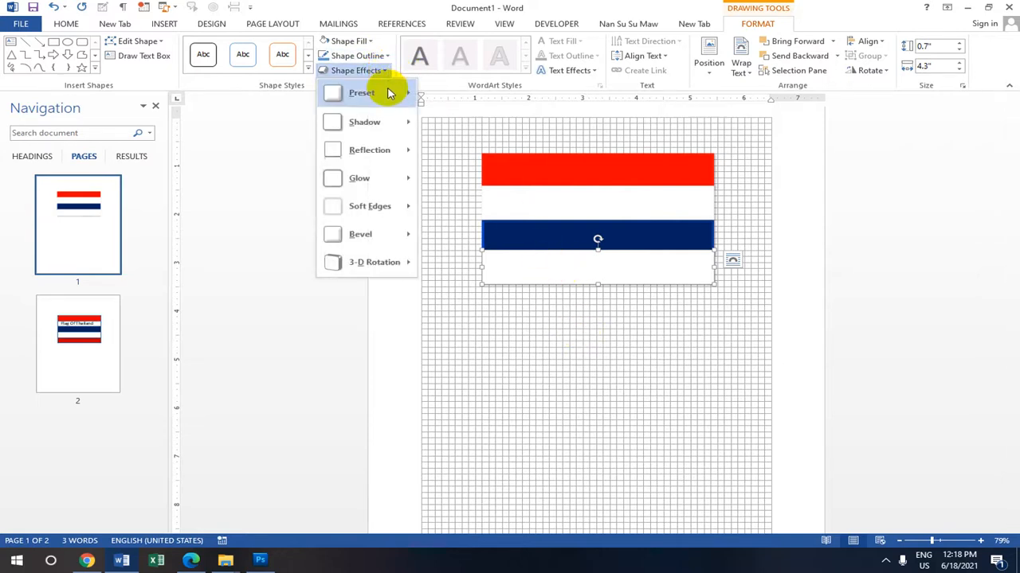
mouse_move(390, 91)
click(475, 197)
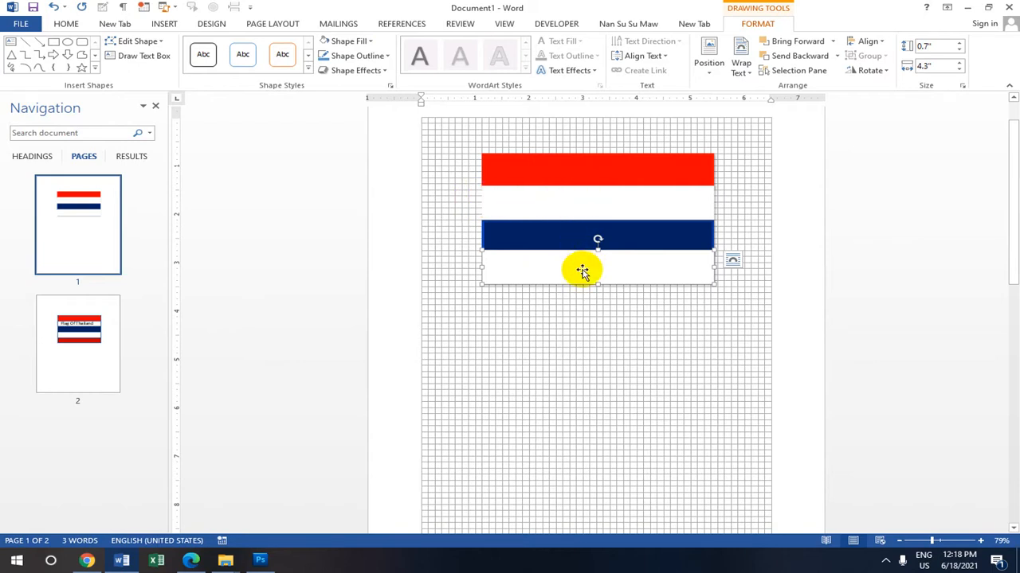
Duplicate the lower white stripe directly beneath itself as the fifth stripe and fill the copy with standard red.
drag(584, 272, 576, 301)
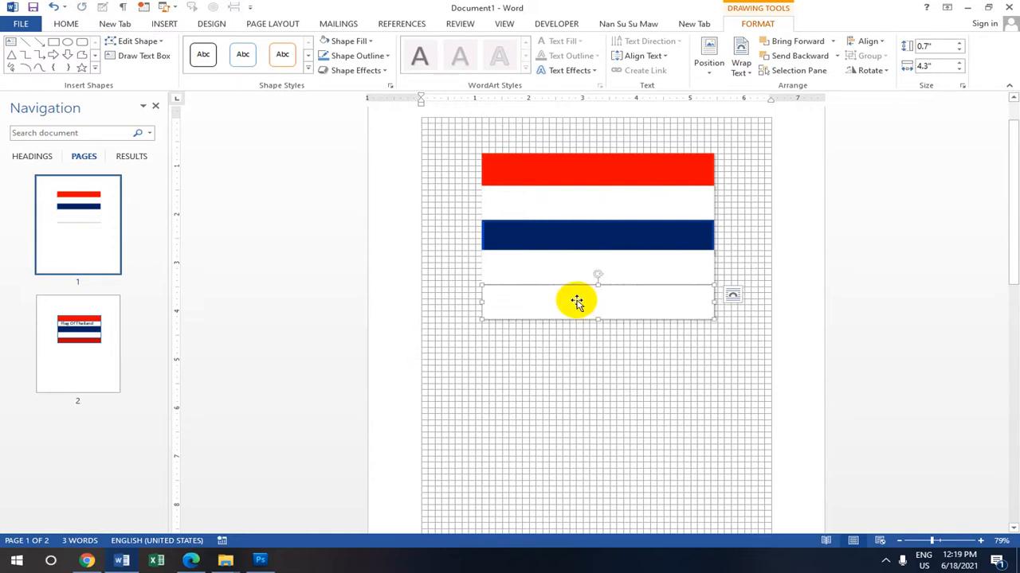
key(Up)
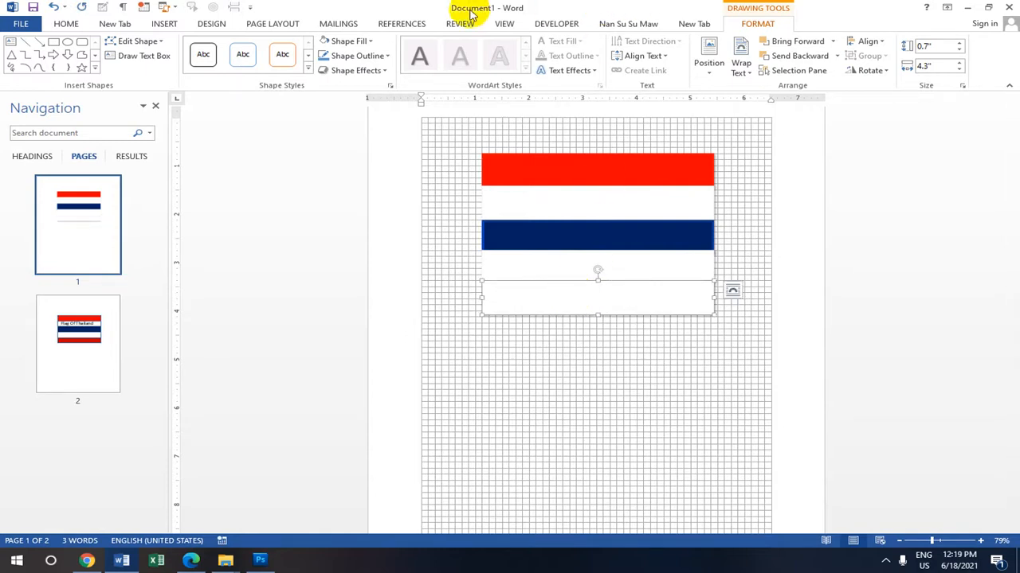
click(372, 45)
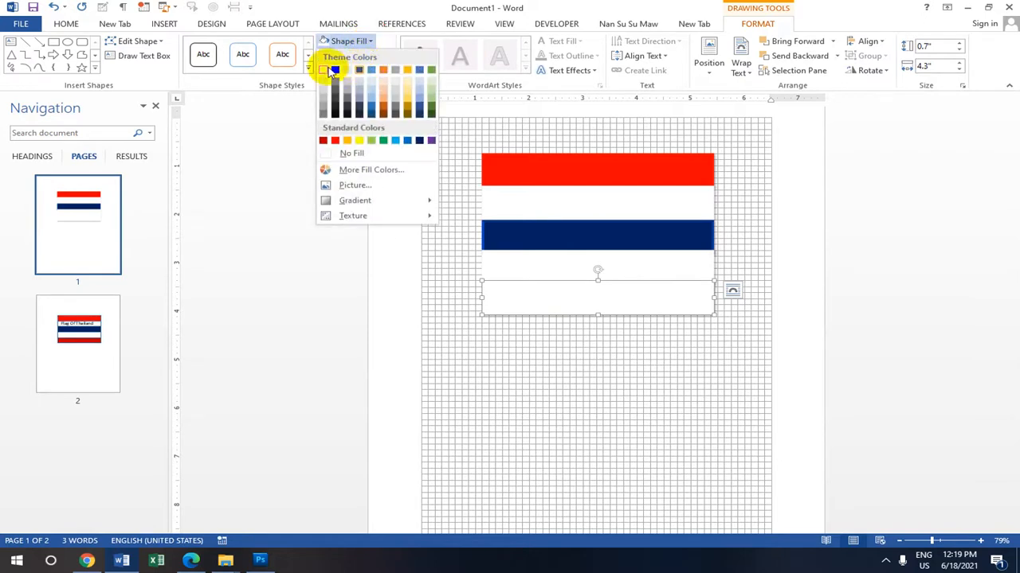
click(334, 142)
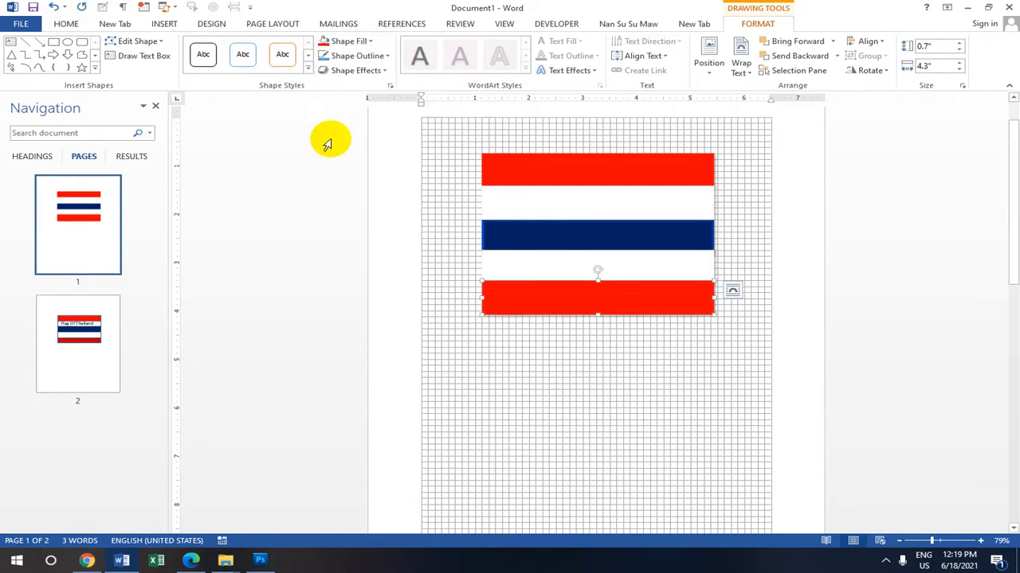
Apply the white shape style with a blue outline to the bottom stripe and check the other theme fills.
click(204, 56)
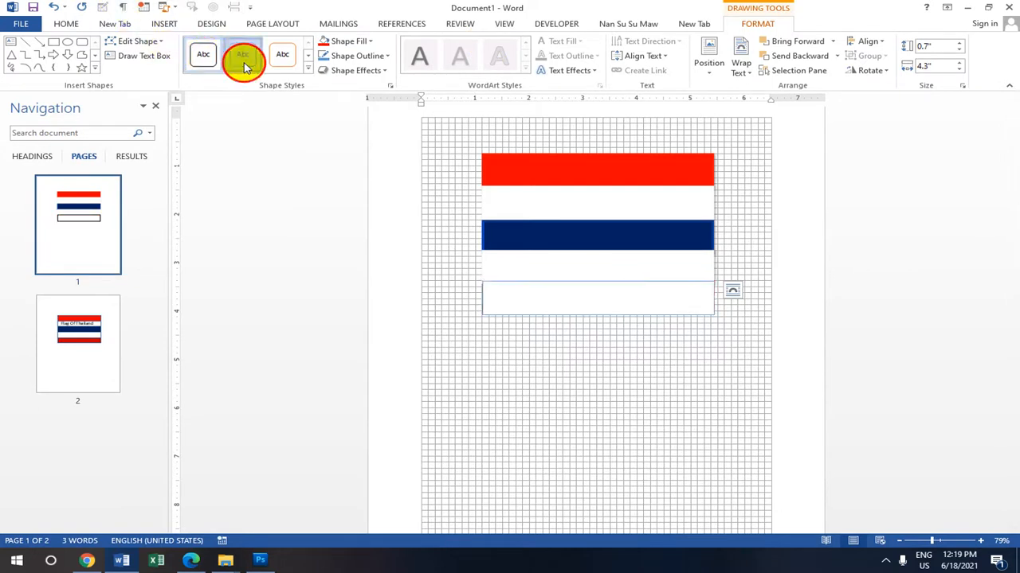
click(308, 69)
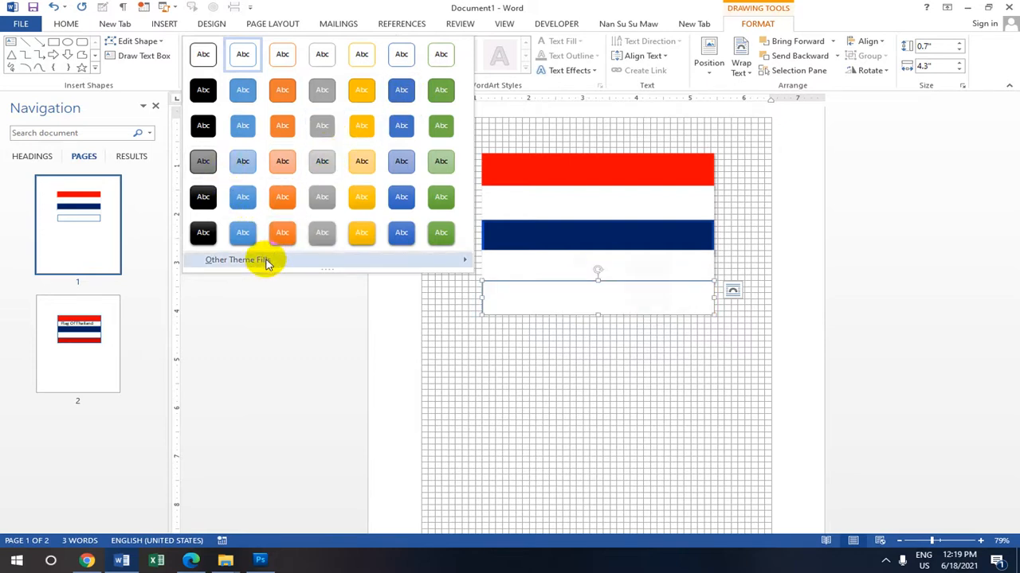
mouse_move(267, 263)
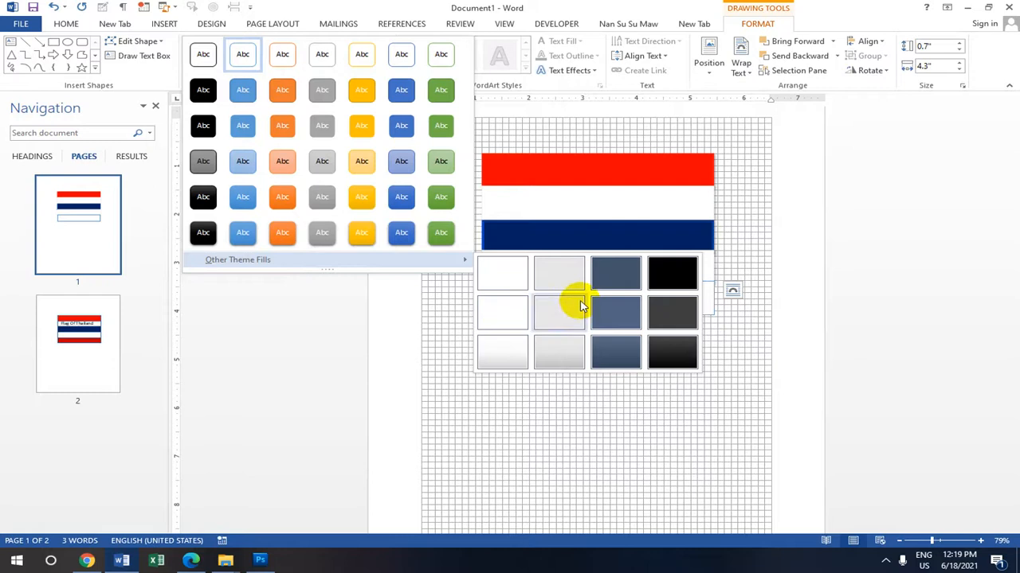
click(315, 338)
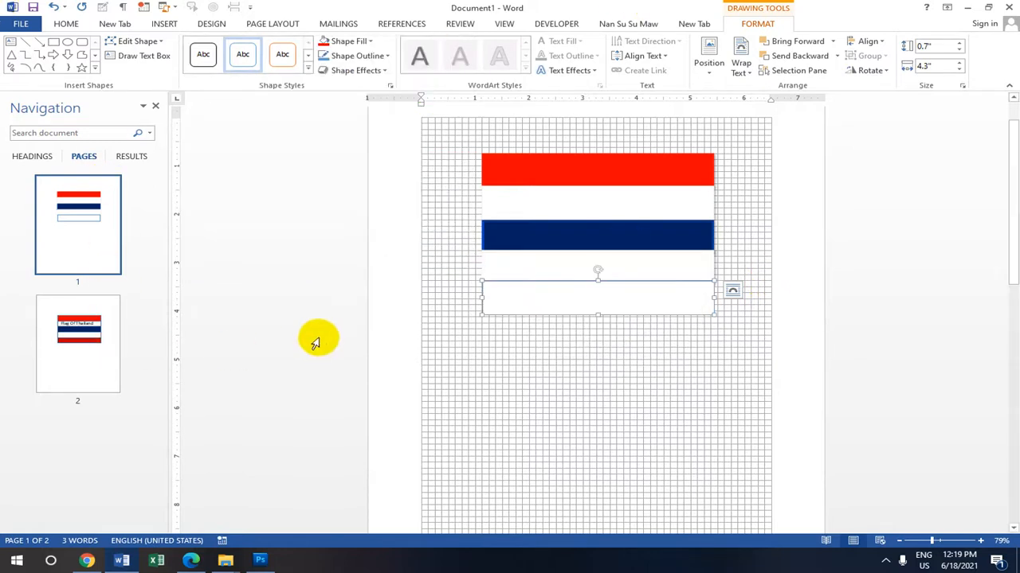
Set the bottom stripe's shape fill to the standard red.
click(370, 41)
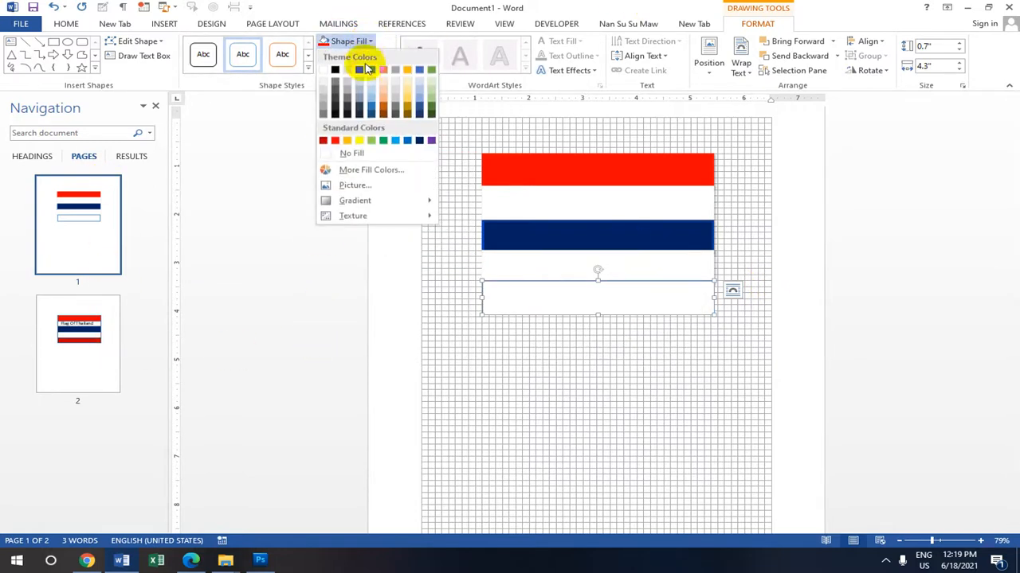
click(333, 141)
scroll(587, 234, down, 2)
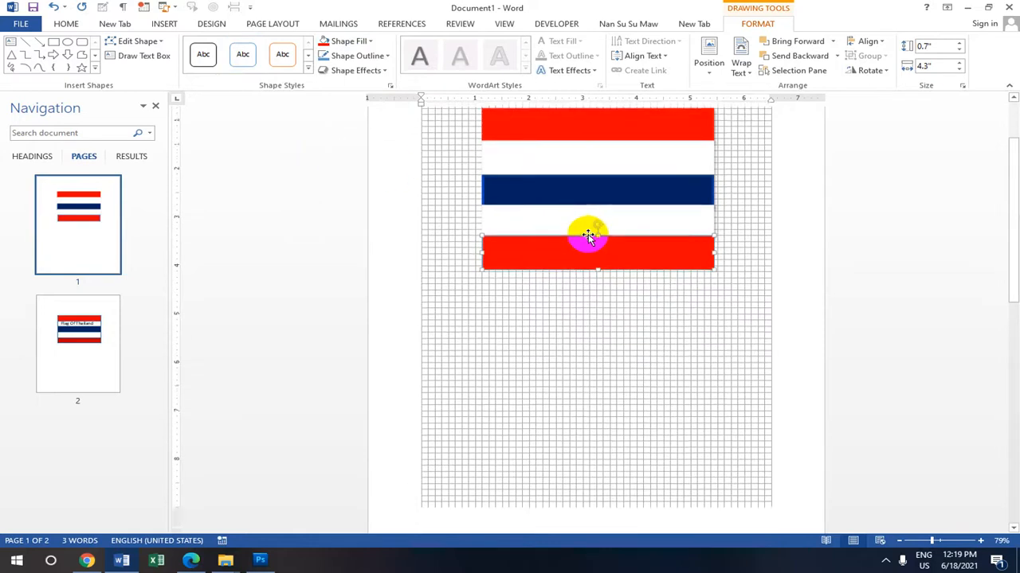
scroll(587, 235, up, 1)
scroll(587, 235, up, 1)
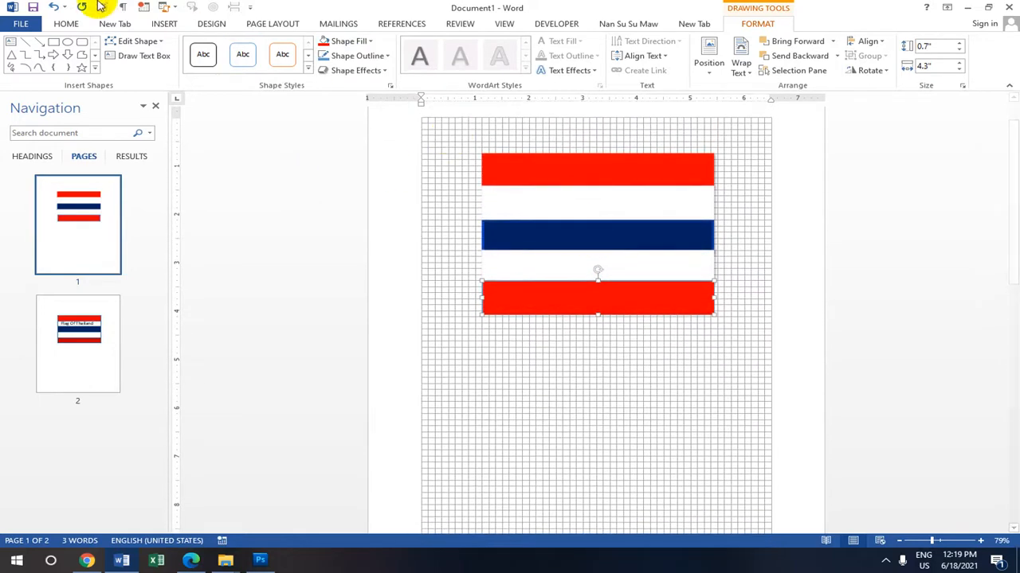
click(512, 172)
click(525, 214)
click(529, 235)
click(540, 273)
key(ctrl+z)
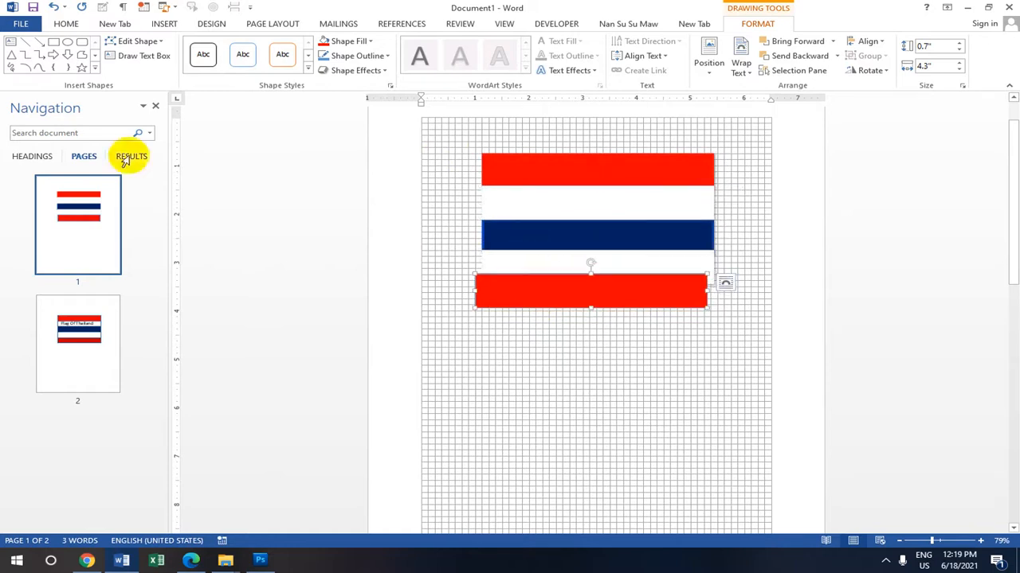
Try grouping all five stripes with the bottom one out of line, and undo back to the aligned arrangement.
click(634, 183)
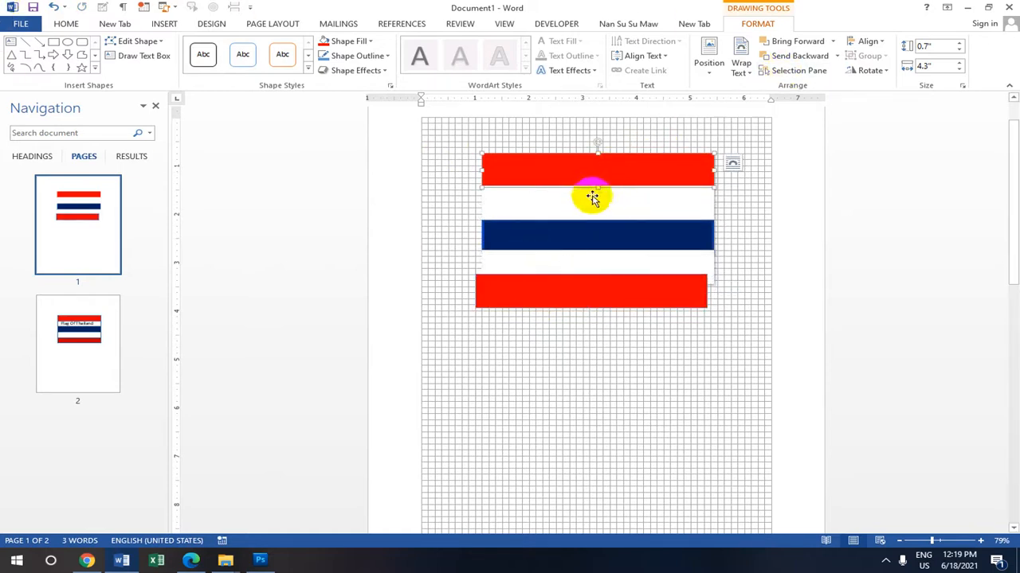
shift+click(601, 205)
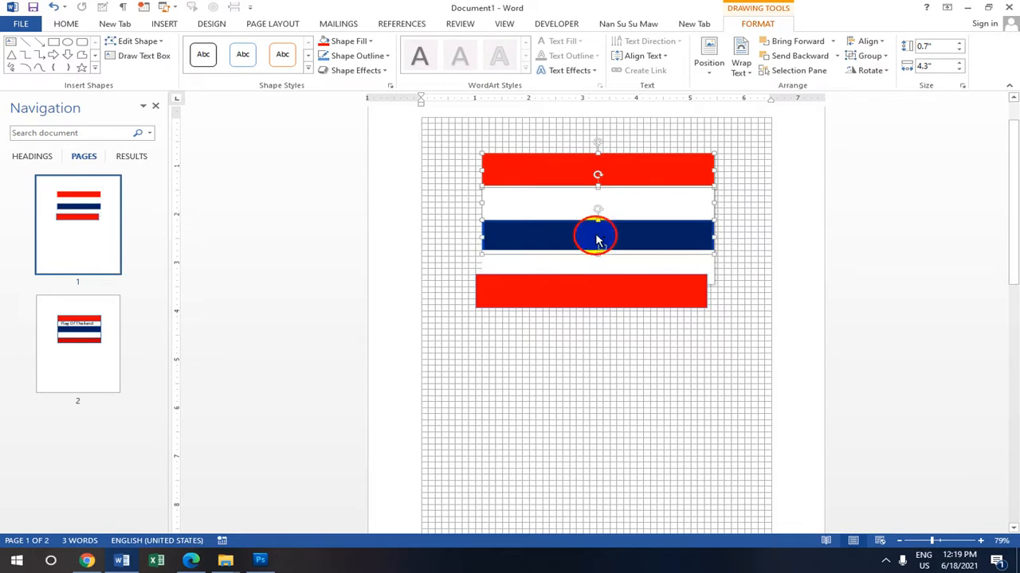
shift+click(597, 285)
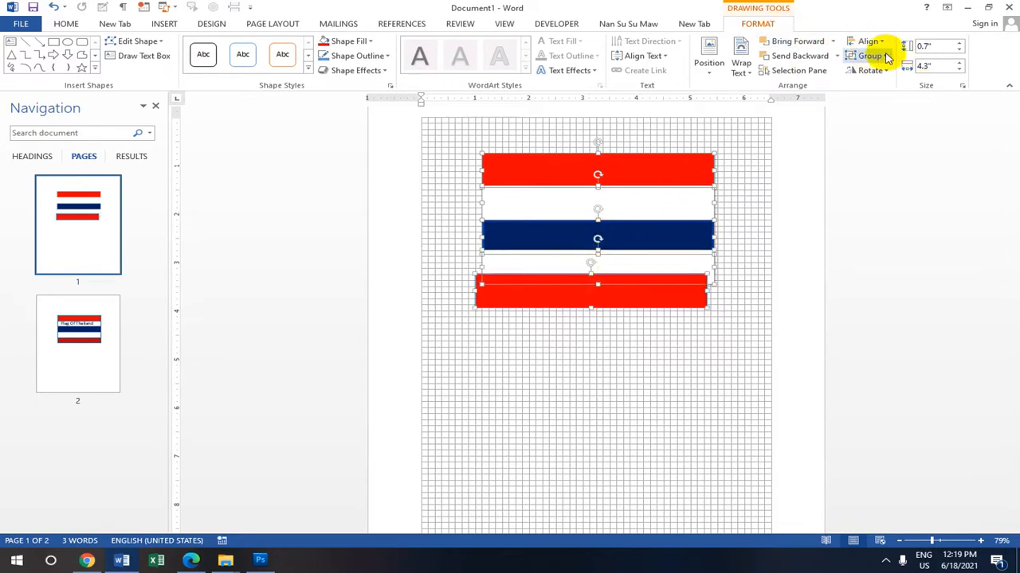
click(887, 58)
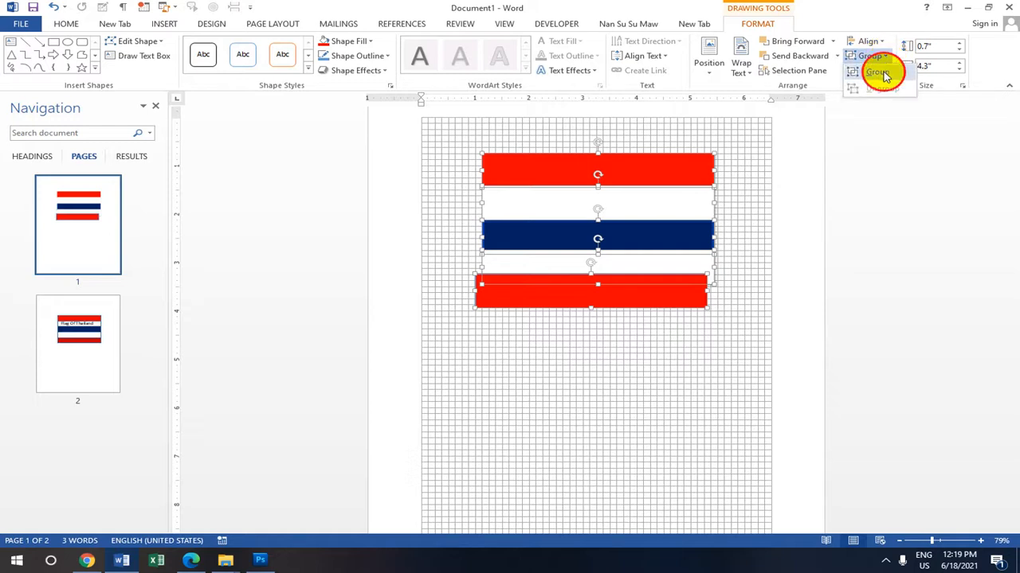
click(882, 73)
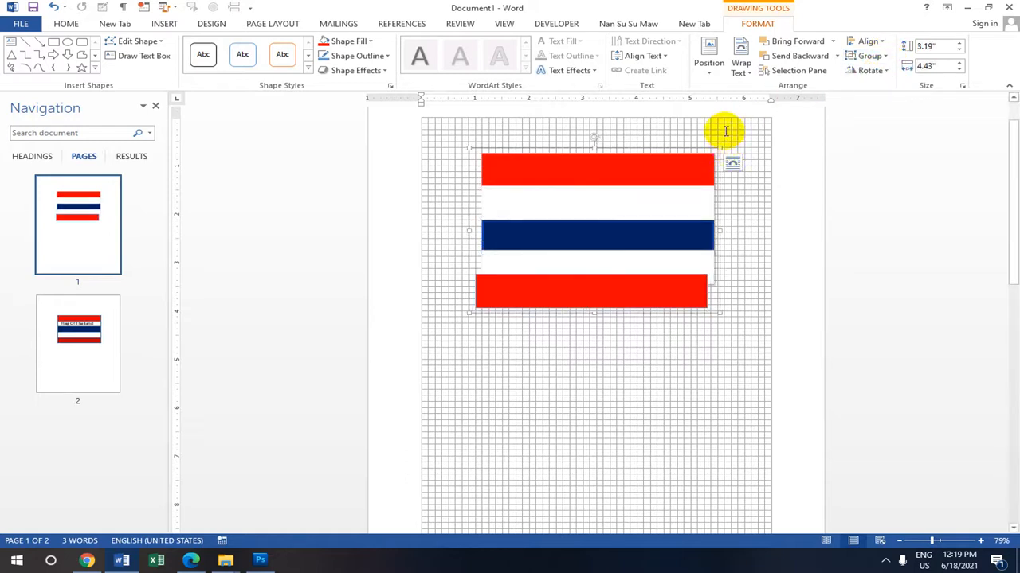
key(ctrl+z)
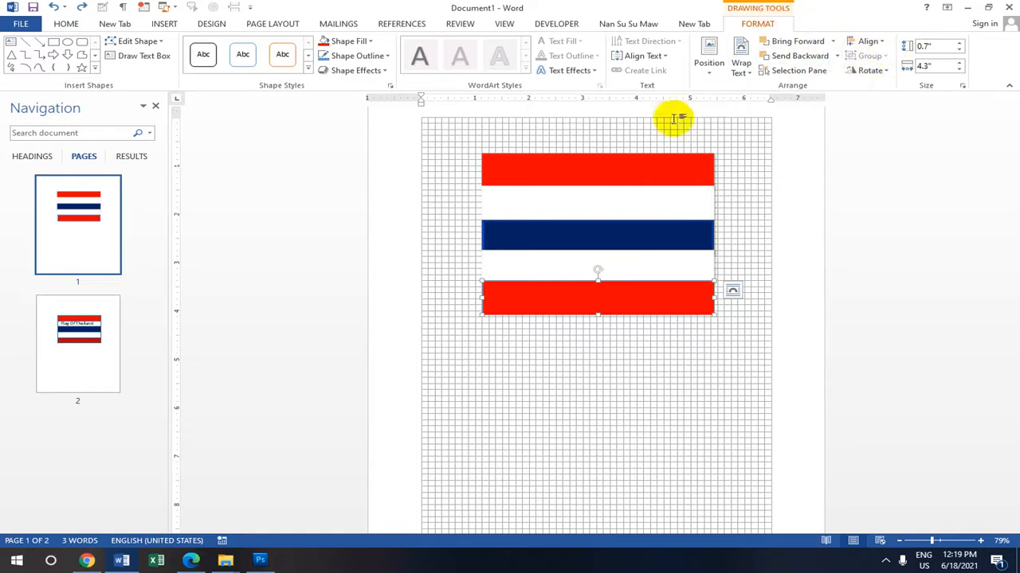
Select all five aligned flag stripes together and group them into one object.
shift+click(639, 266)
shift+click(636, 232)
shift+click(626, 167)
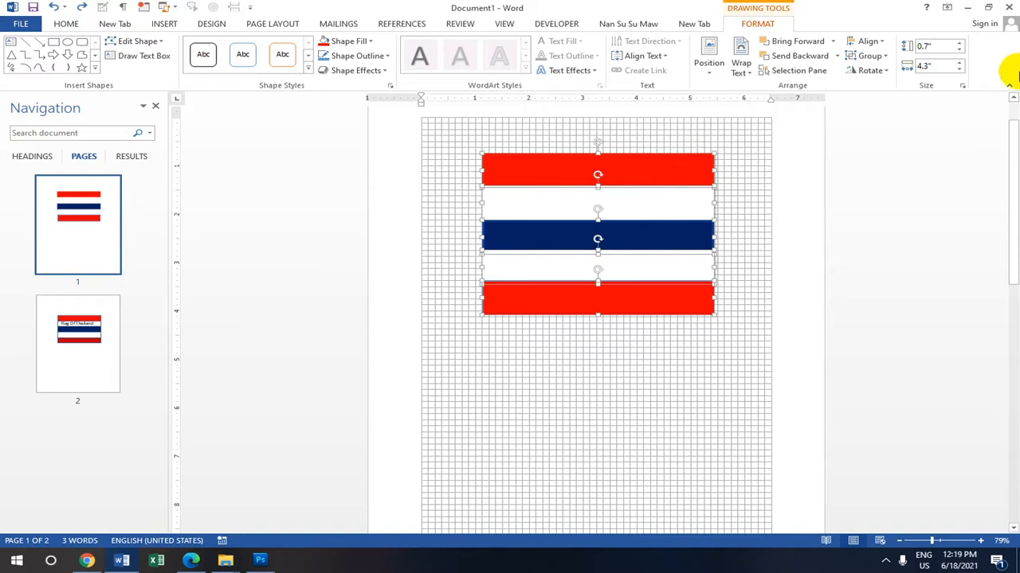
click(888, 57)
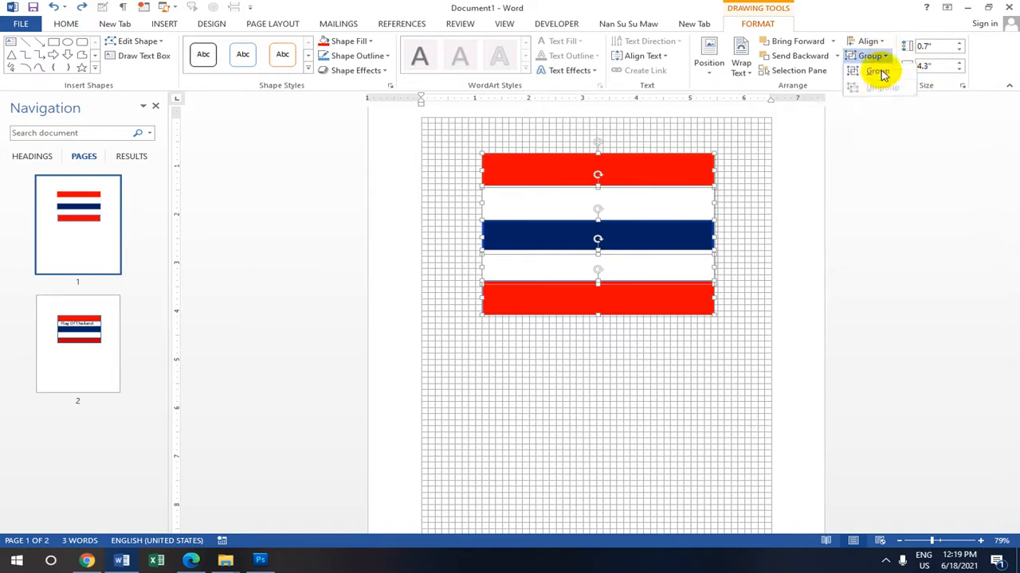
click(881, 73)
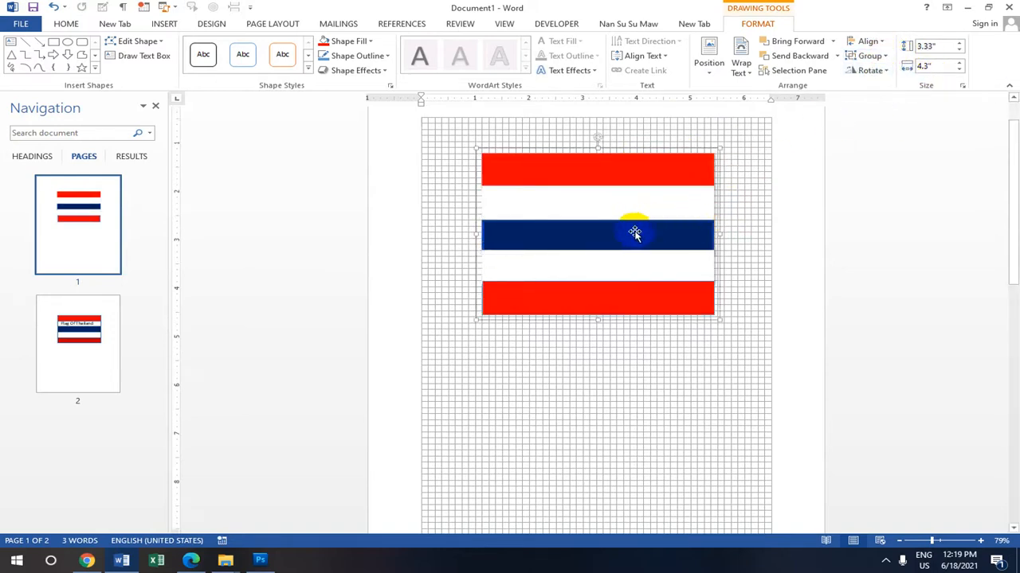
Insert WordArt over the flag in the second style of the gallery's second row, with the text "Flag Of Thailand".
scroll(634, 231, down, 1)
scroll(613, 230, up, 2)
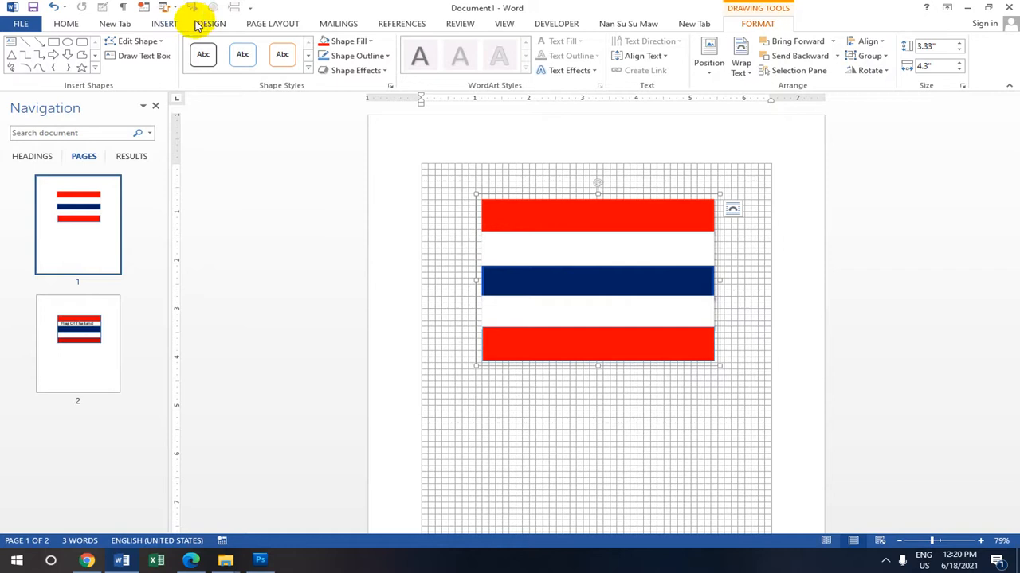
click(164, 23)
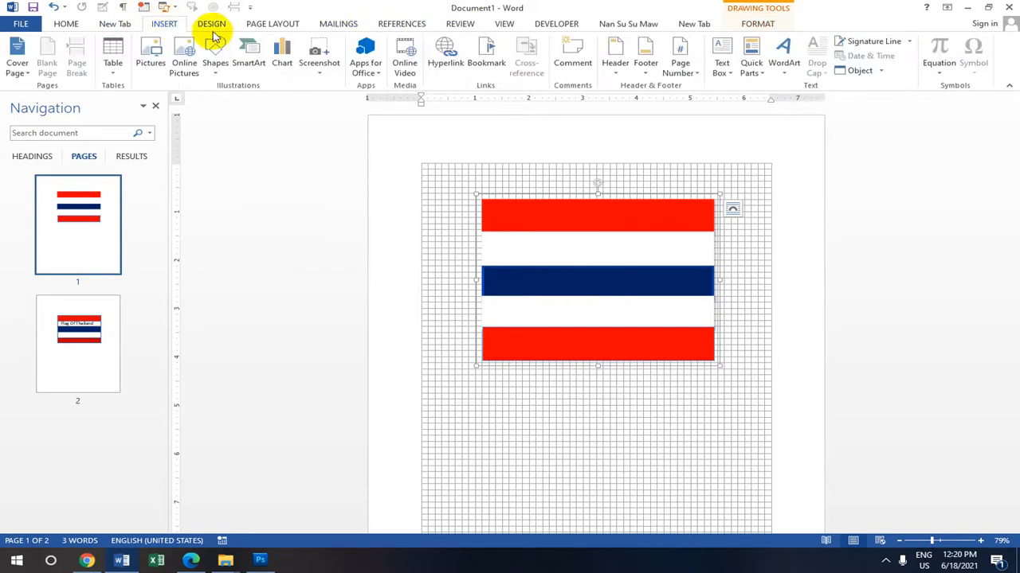
click(783, 74)
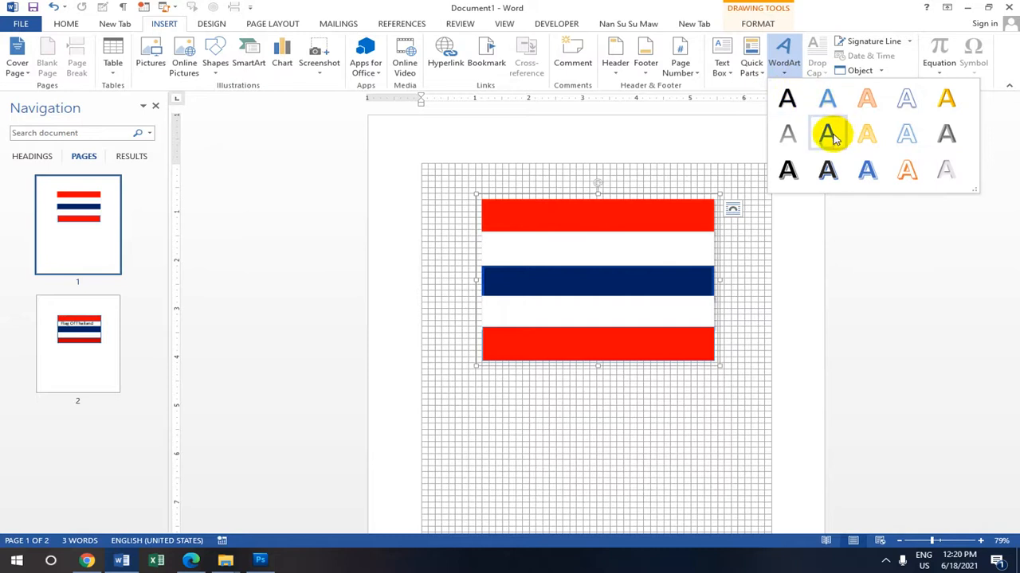
click(828, 136)
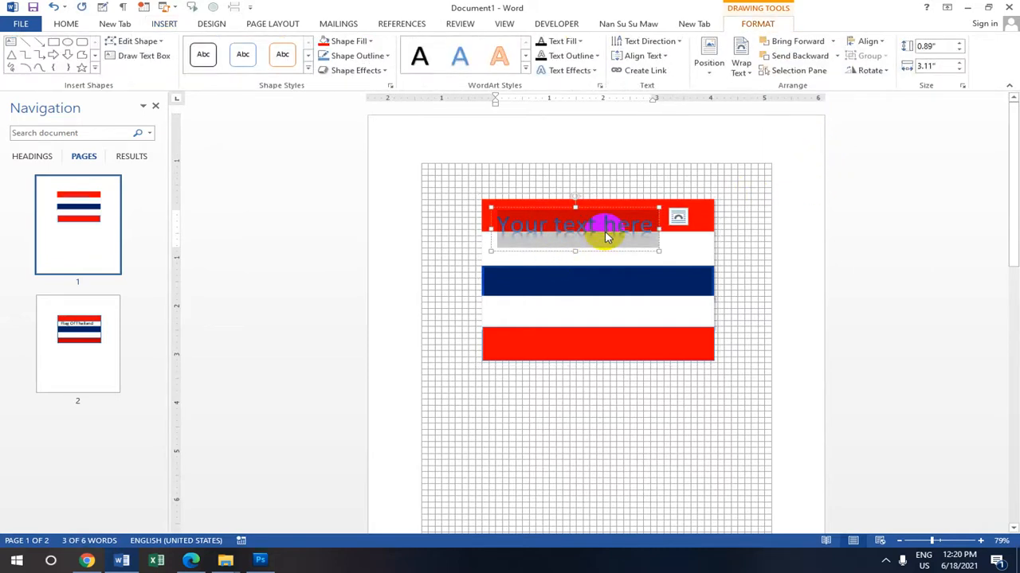
text(Fla)
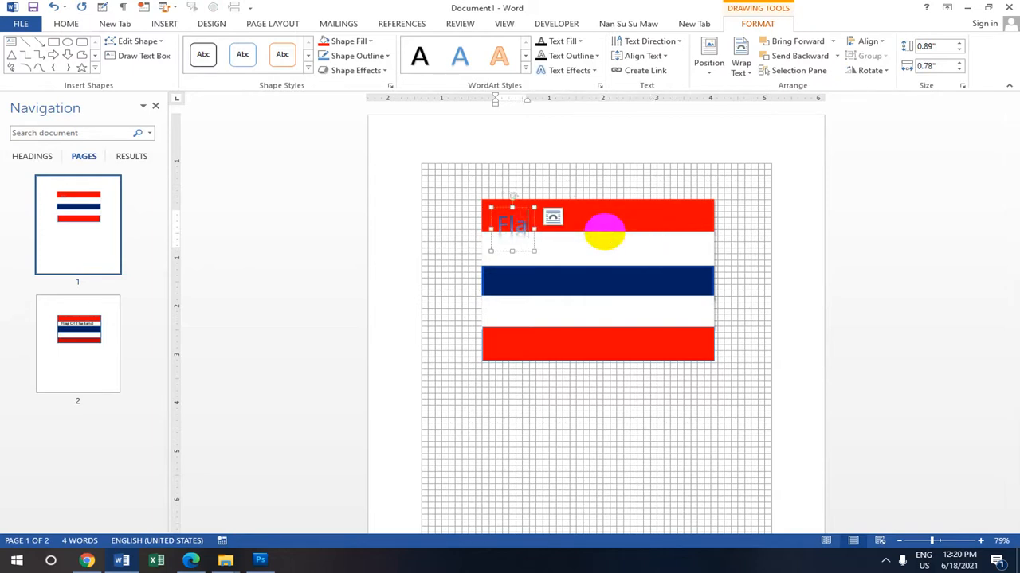
text(g O)
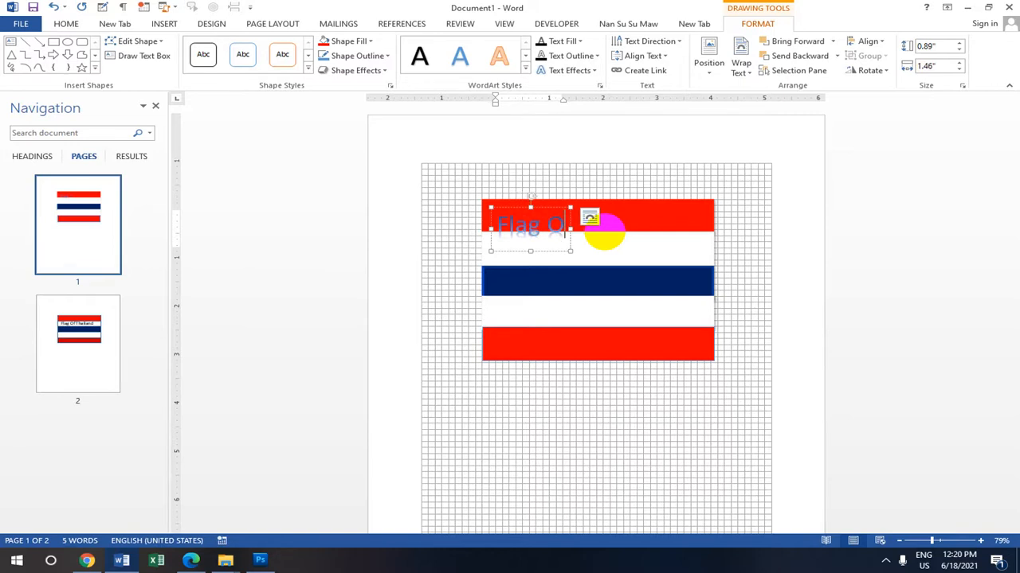
text(f Thailand)
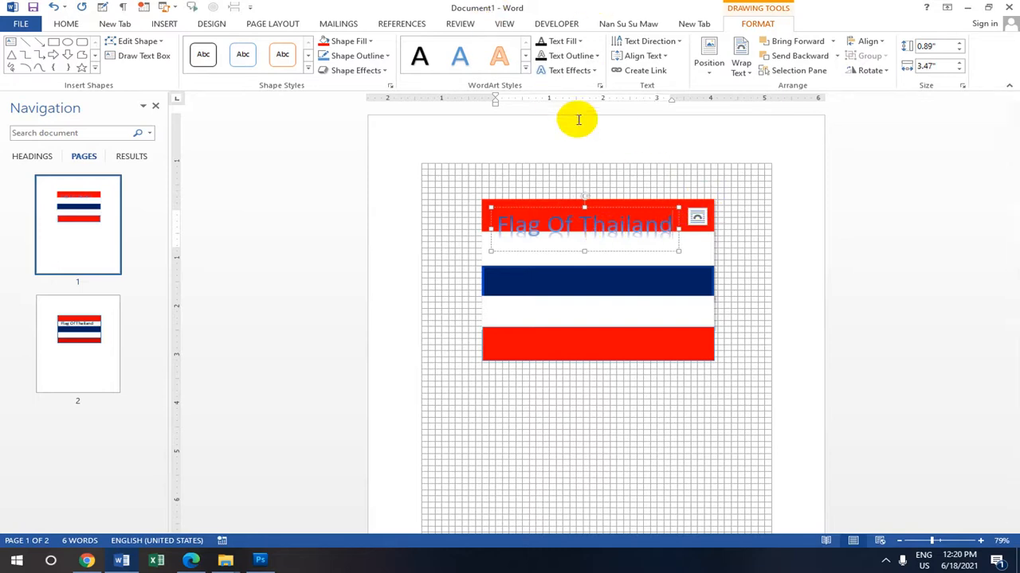
Try the standard yellow text fill on the WordArt title.
click(679, 208)
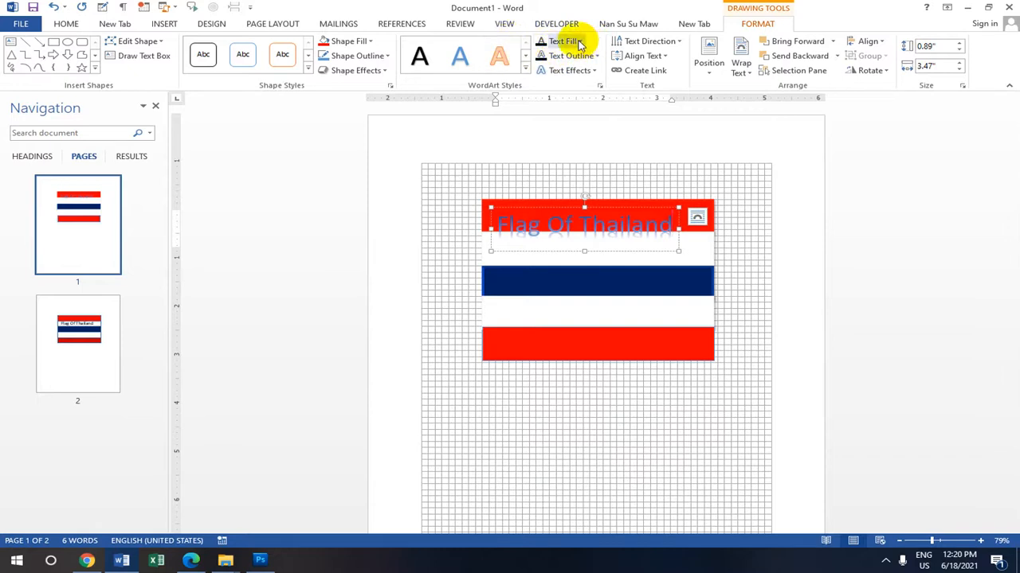
click(578, 41)
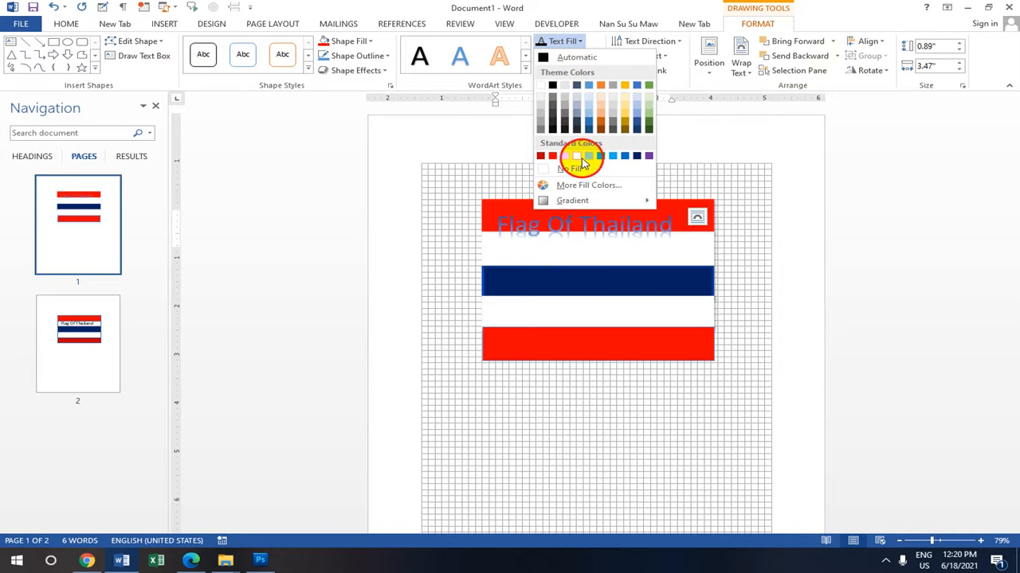
click(582, 159)
click(582, 232)
click(502, 220)
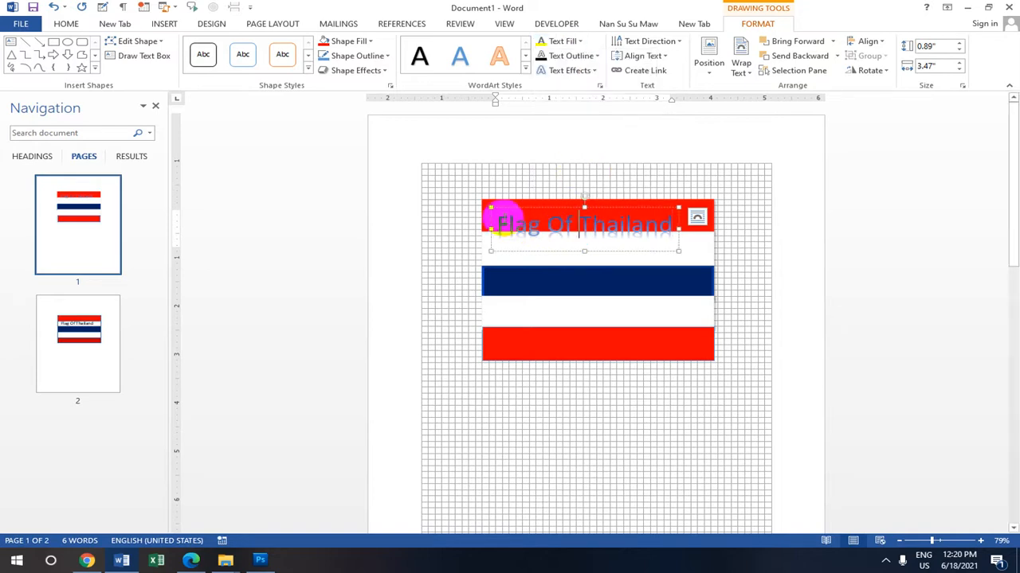
Recolor the whole title's text to standard dark blue, ending with standard purple.
drag(502, 220, 642, 232)
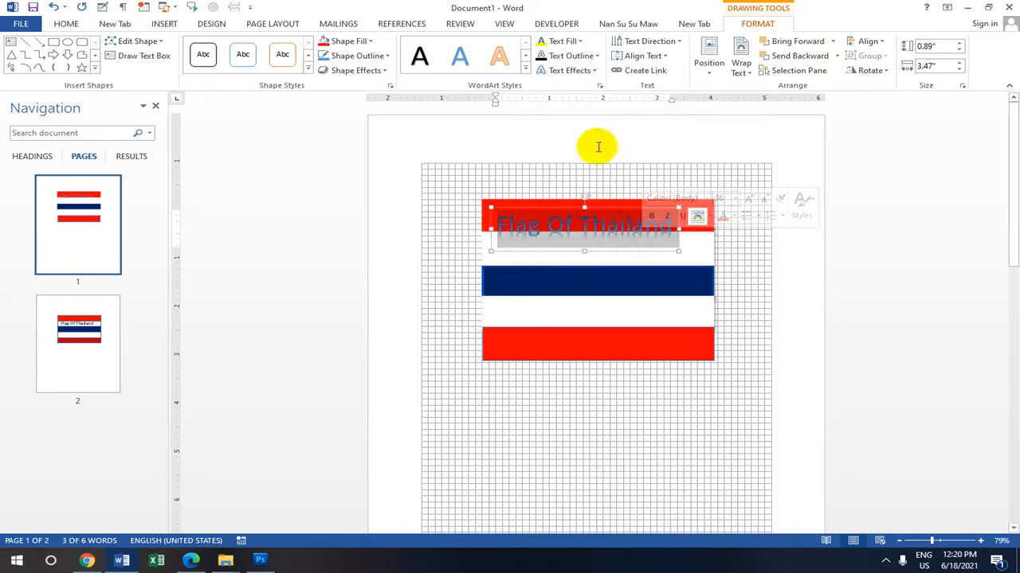
click(593, 225)
drag(501, 223, 631, 228)
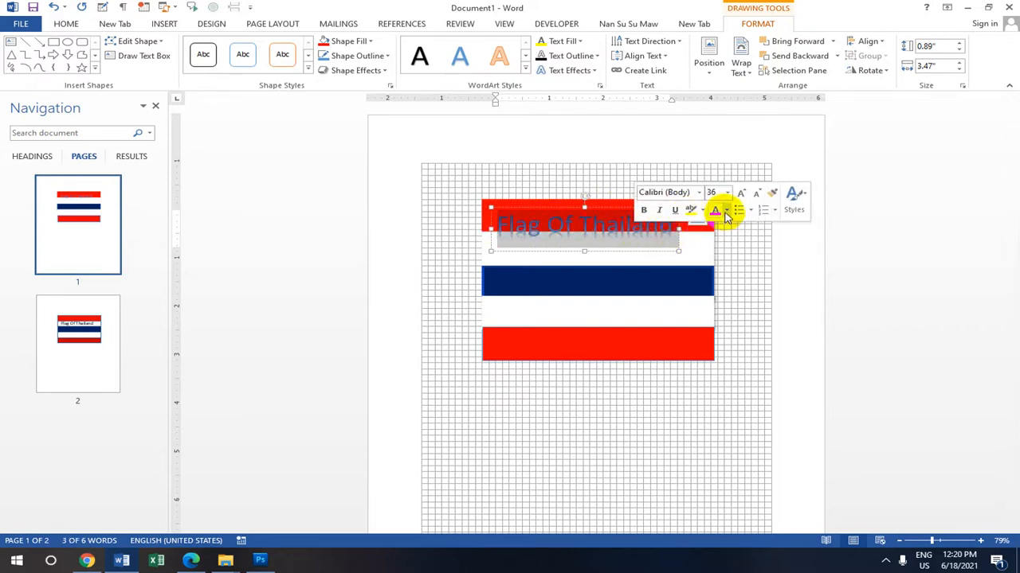
click(726, 212)
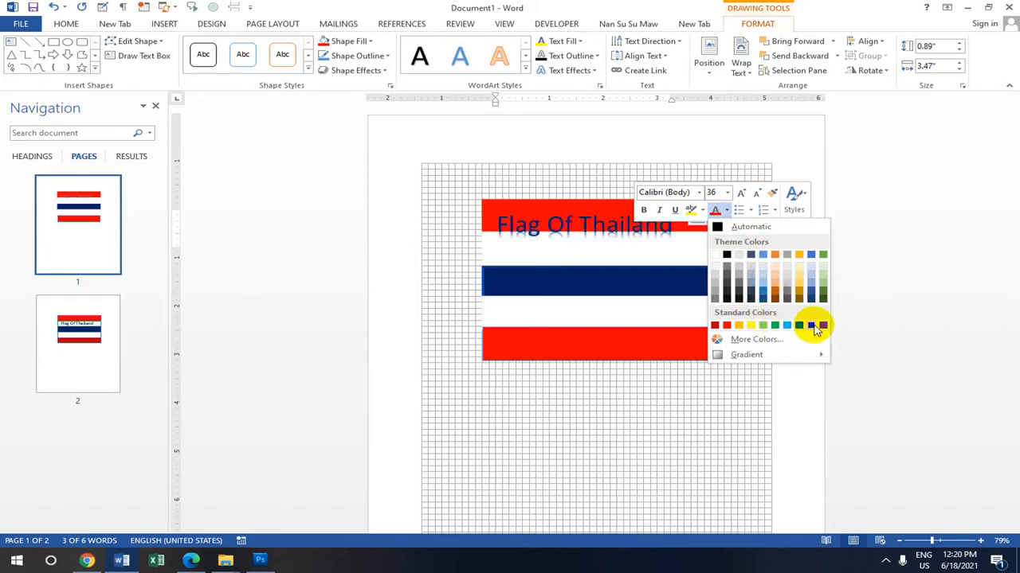
click(814, 326)
click(726, 211)
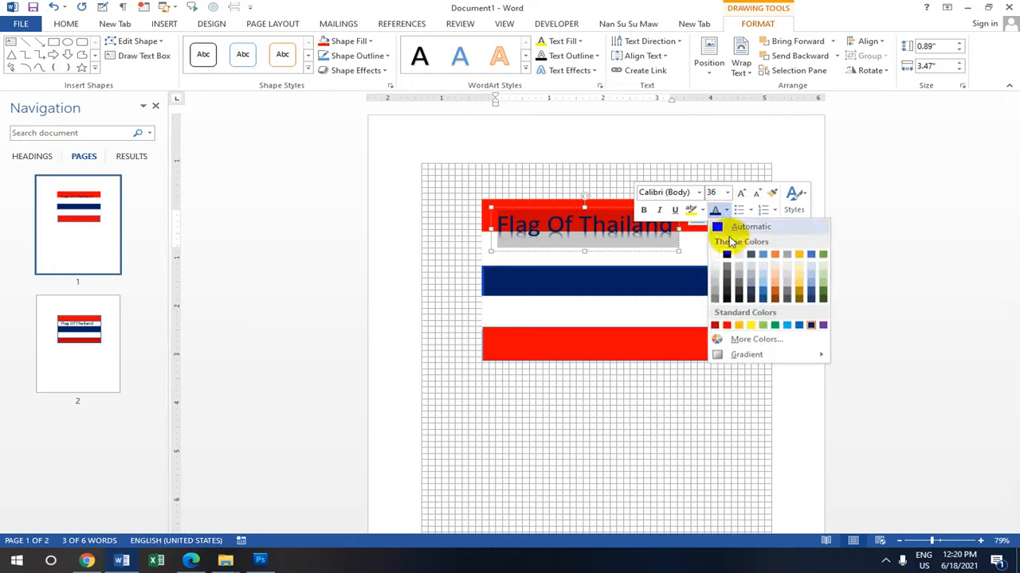
click(823, 325)
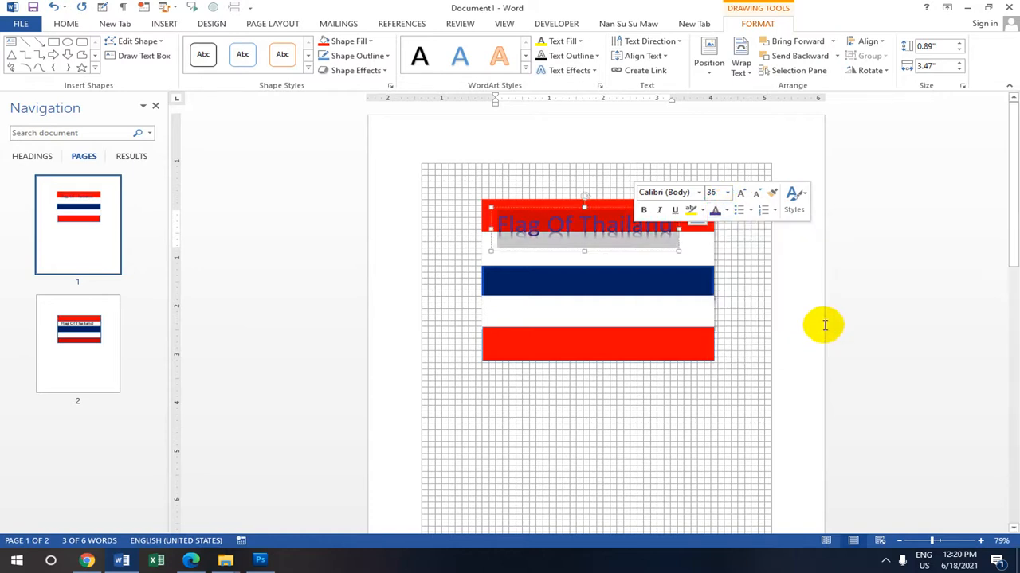
Try highlight colors on the title text and settle on No Color.
drag(535, 229, 647, 230)
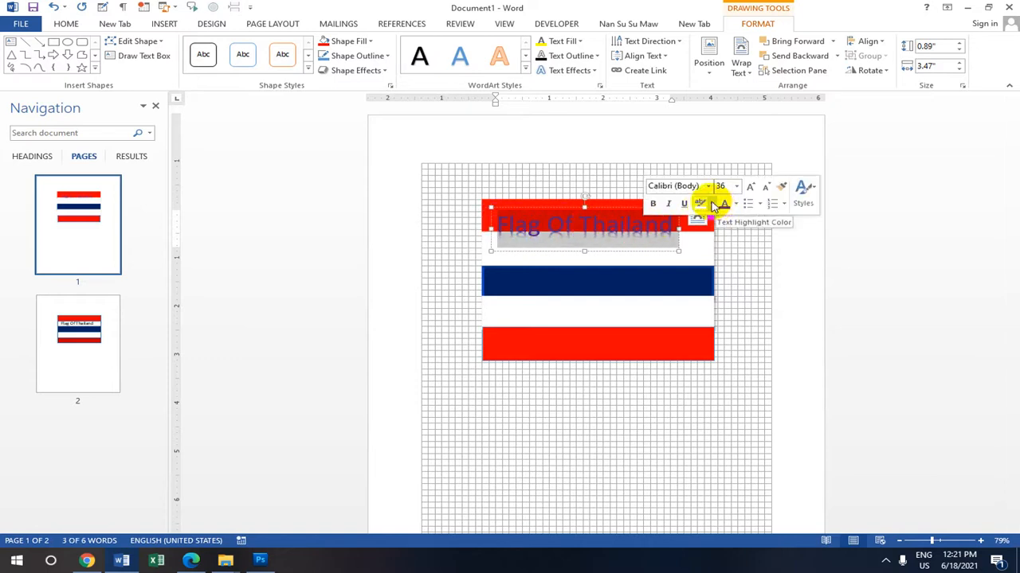
click(713, 205)
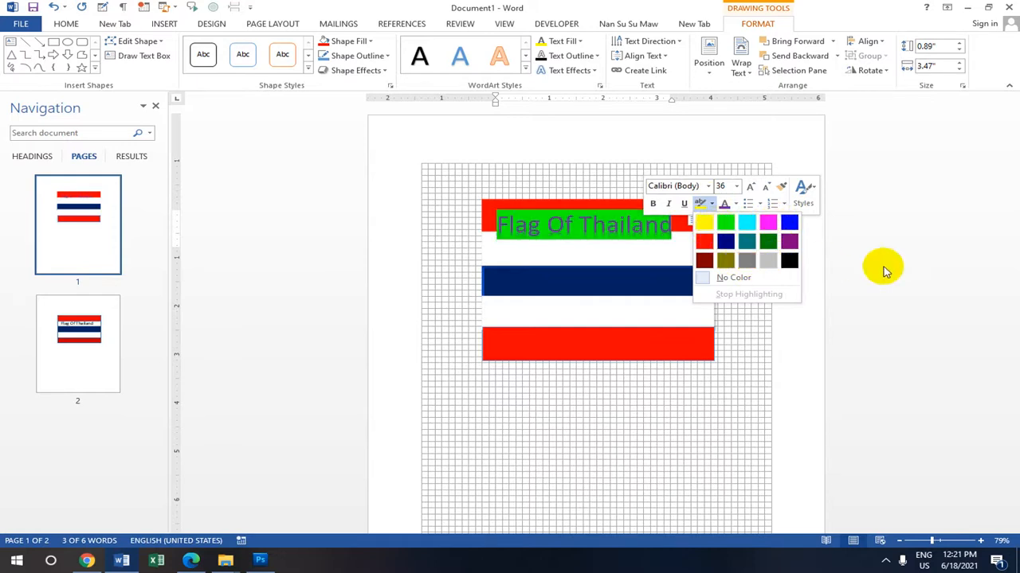
click(706, 280)
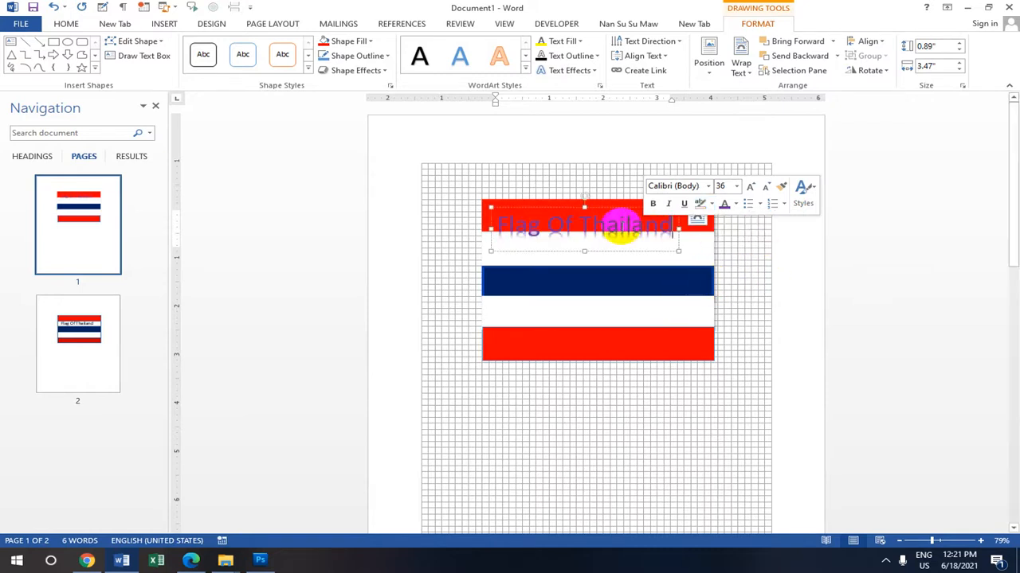
Try a standard blue font color with only the cursor in the title, and open and close the title's layout options.
click(734, 204)
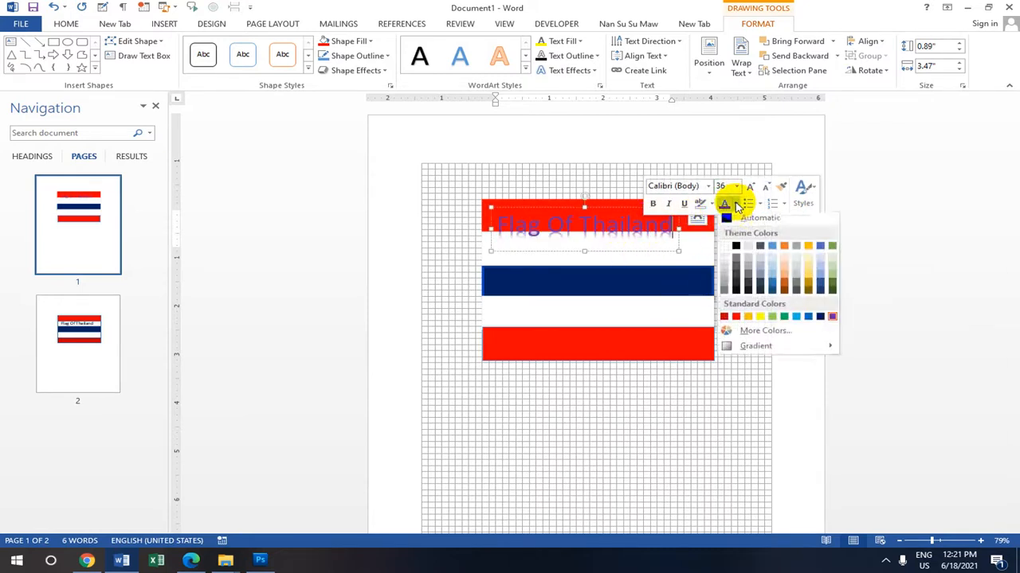
click(810, 321)
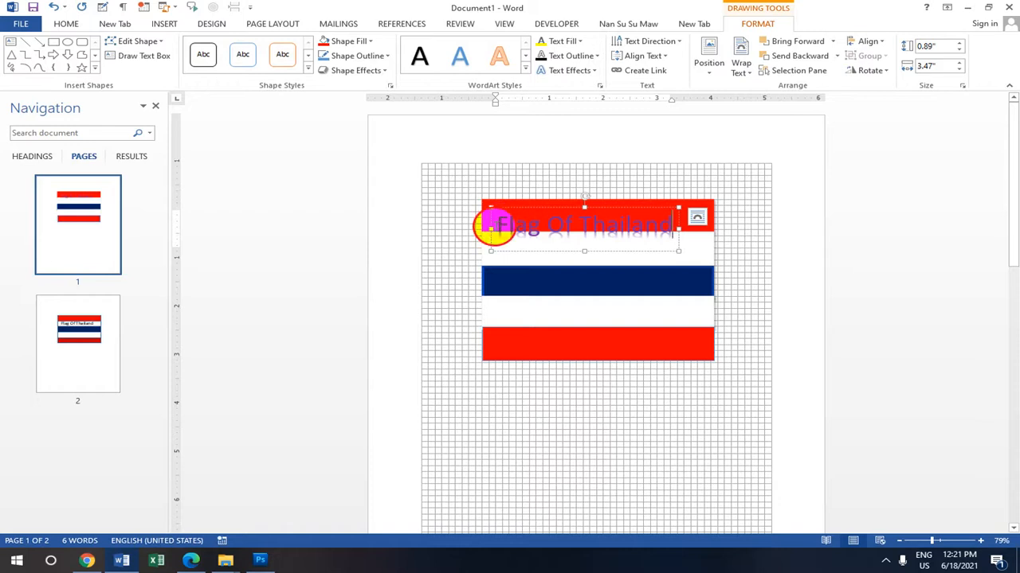
click(526, 227)
click(696, 217)
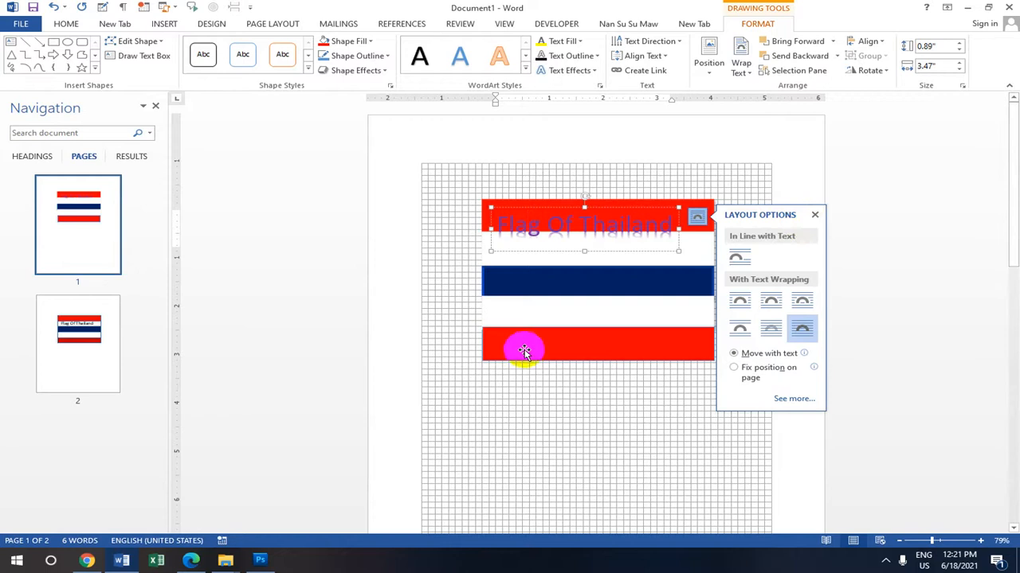
click(813, 215)
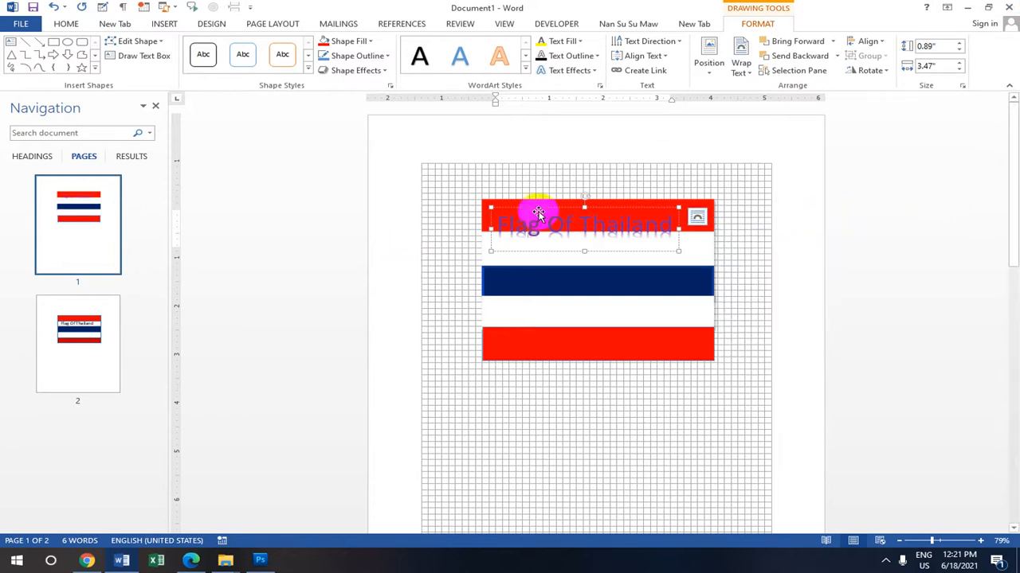
Select the full title text and apply the standard purple font color again.
click(503, 223)
drag(503, 223, 661, 211)
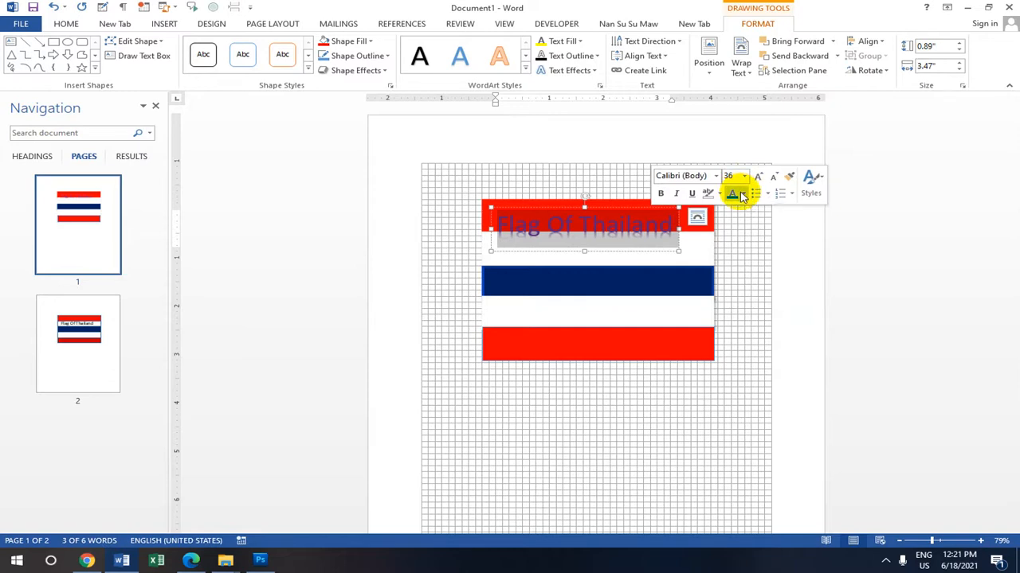
click(741, 196)
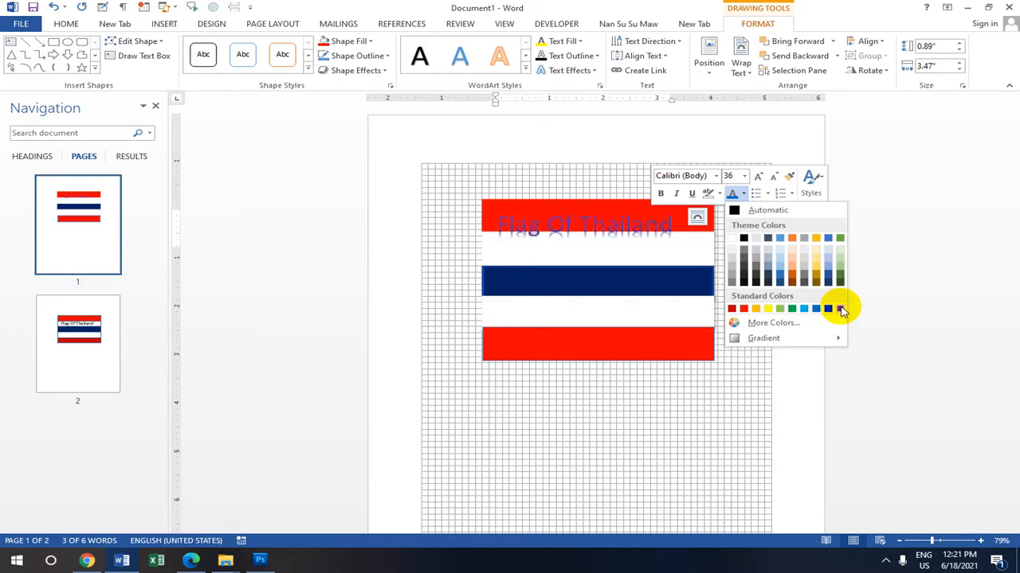
click(841, 309)
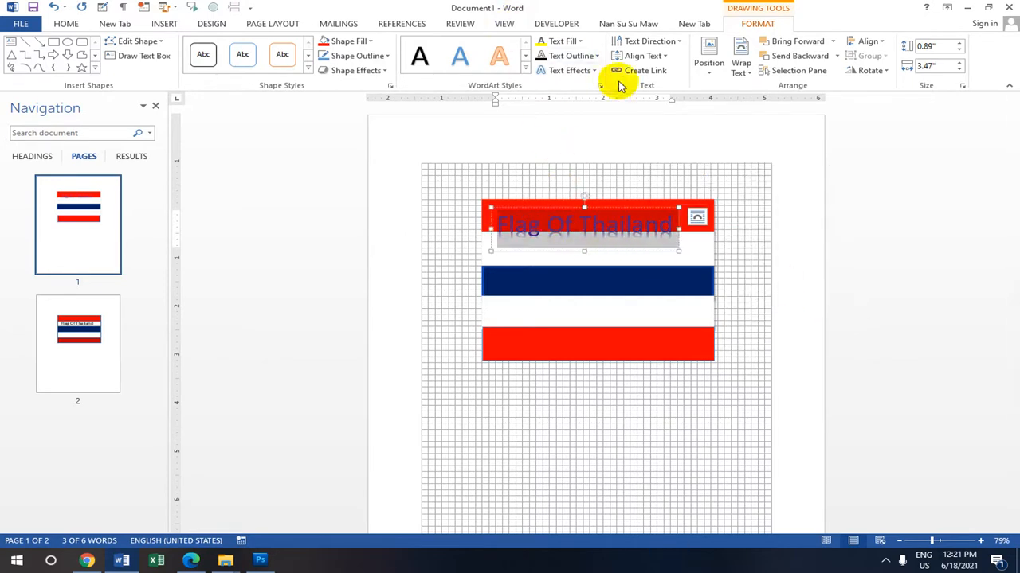
Try the upward arch path and a warp transform on the title, and undo these text effects.
click(587, 70)
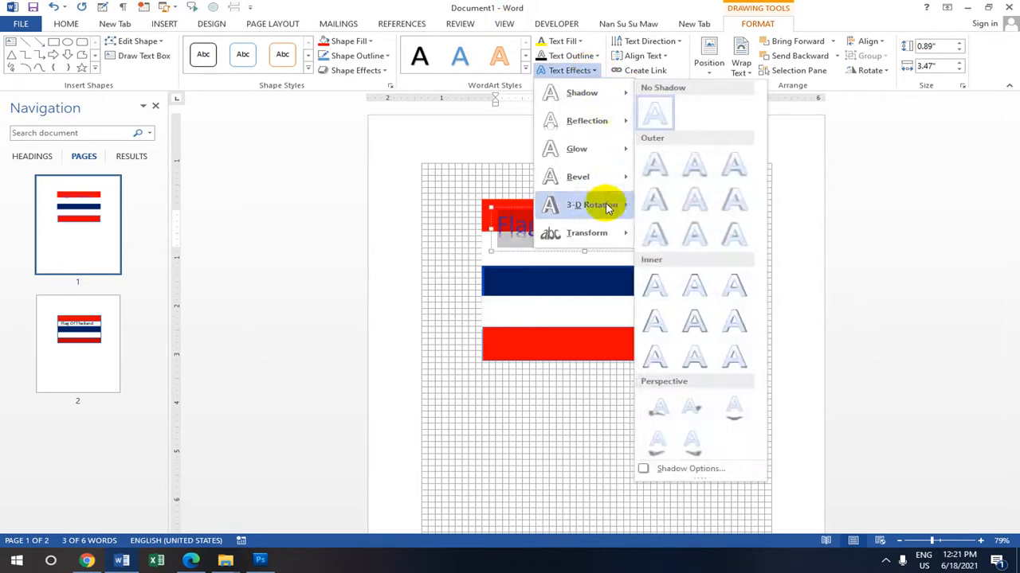
mouse_move(610, 234)
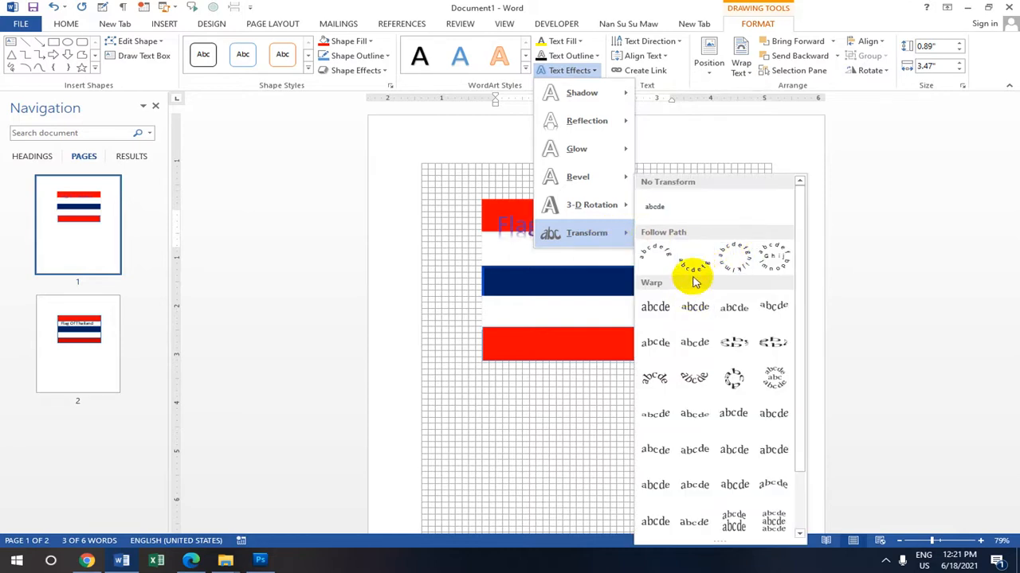
click(656, 255)
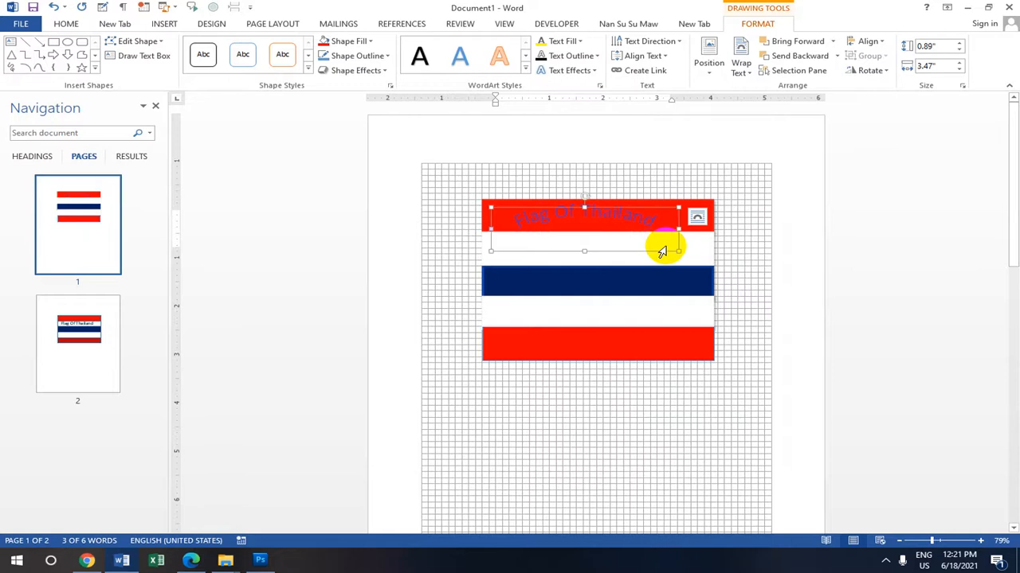
click(592, 72)
mouse_move(581, 232)
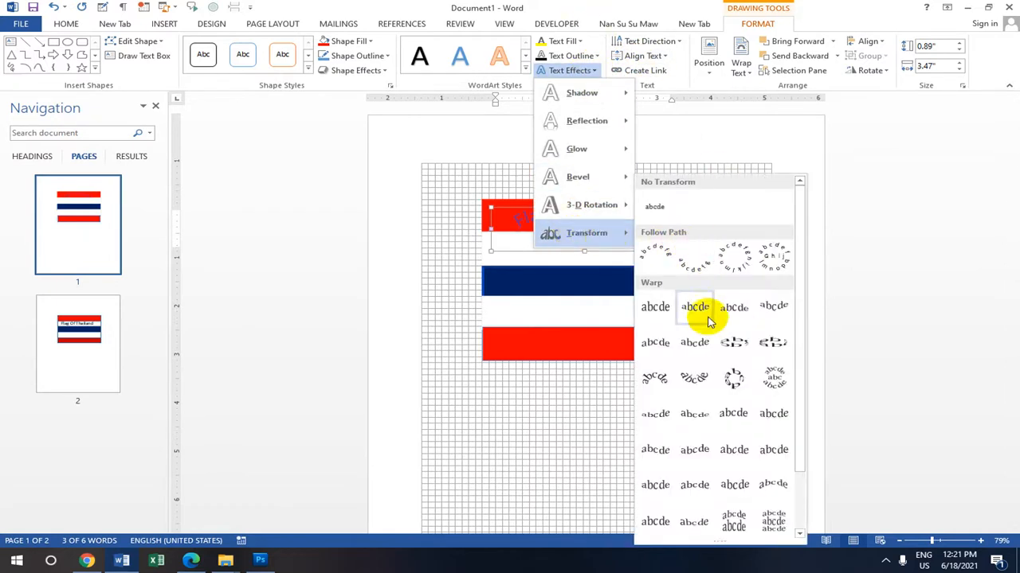
scroll(711, 322, down, 2)
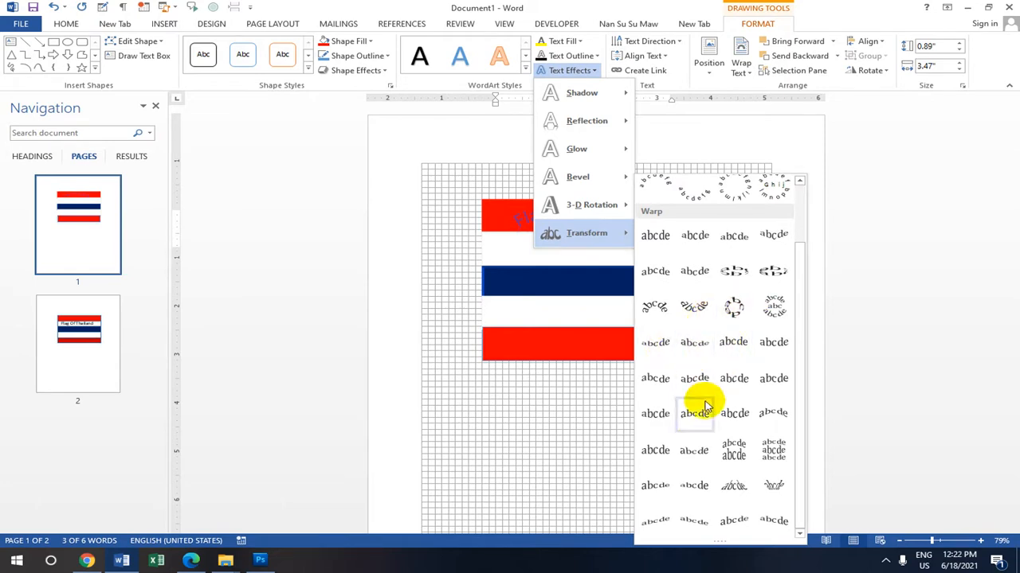
click(769, 411)
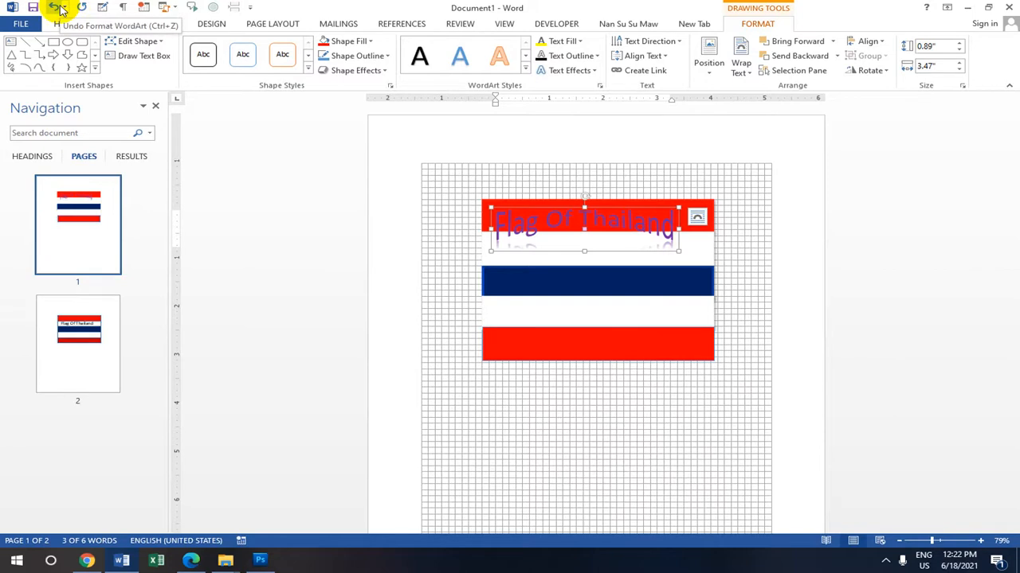
click(58, 7)
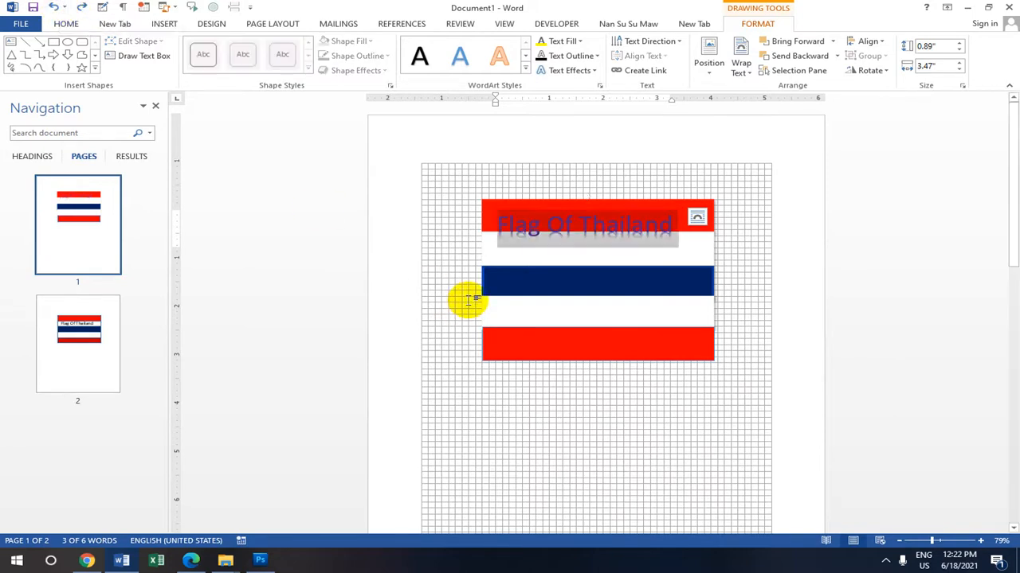
Move the grouped flag slightly up and to the left, and place the cursor back in the title.
click(539, 226)
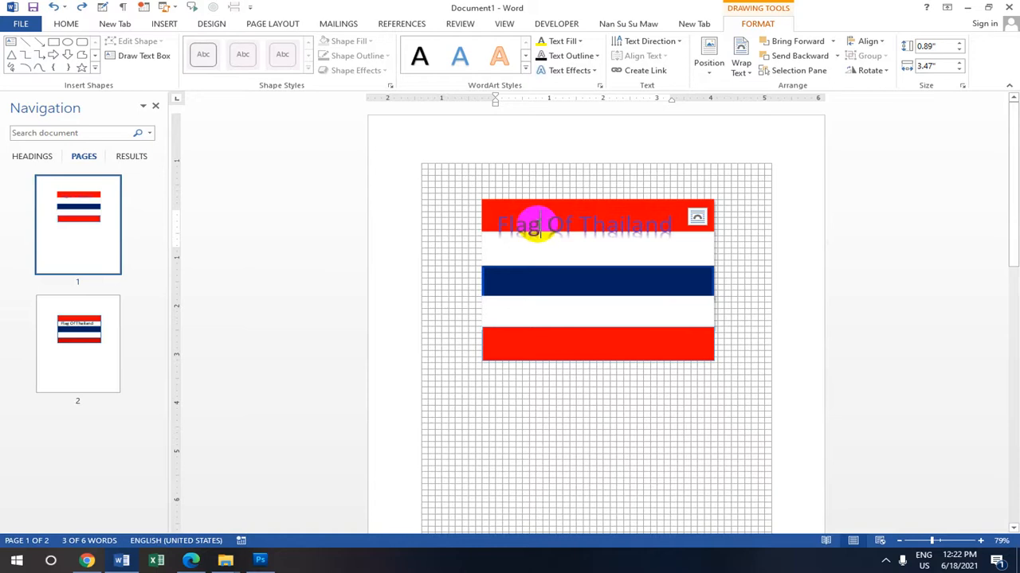
click(488, 221)
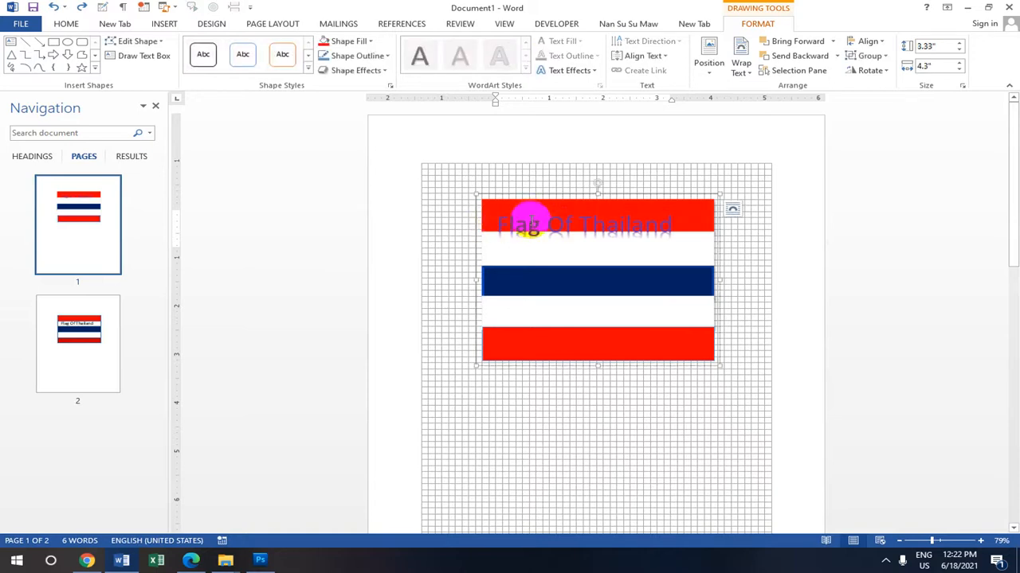
click(531, 223)
mouse_move(587, 205)
mouse_down()
mouse_move(591, 219)
mouse_move(568, 198)
mouse_up()
click(574, 225)
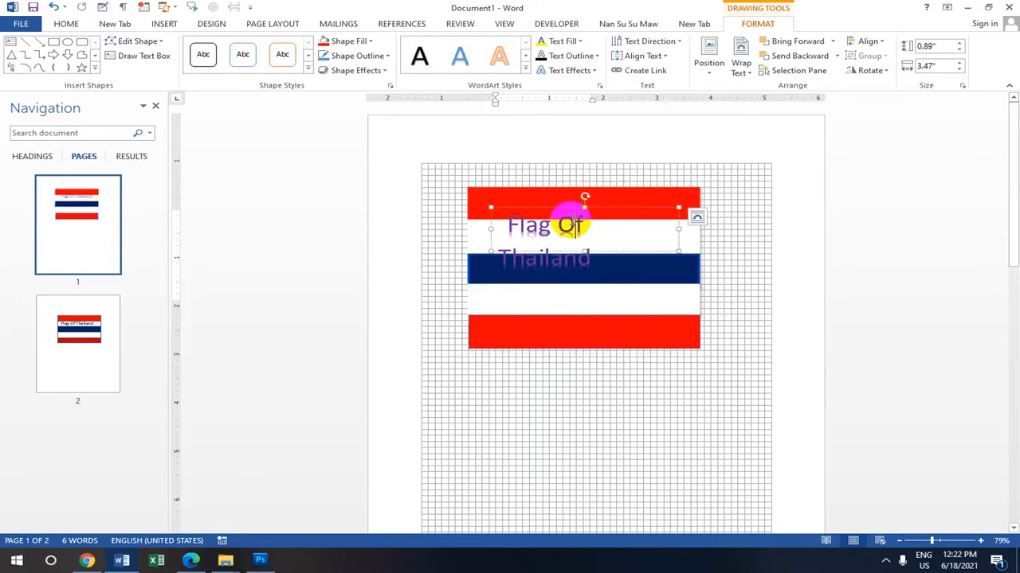
Undo the last flag move and title changes so the title is back on one line, and reselect the title box.
key(ctrl+z)
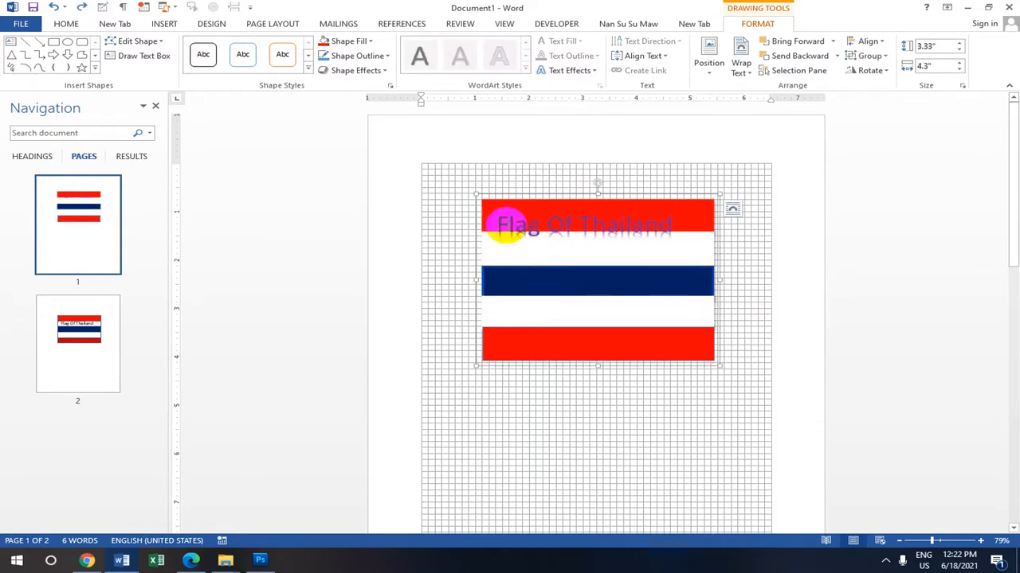
click(691, 169)
click(587, 210)
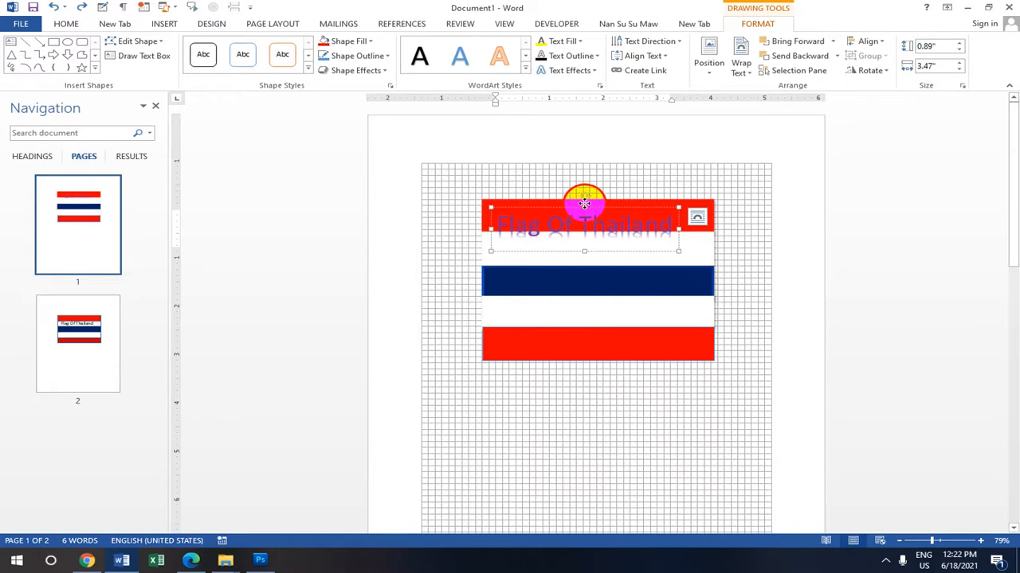
mouse_move(583, 204)
mouse_down()
mouse_move(560, 184)
mouse_move(585, 210)
mouse_up()
click(560, 184)
click(614, 223)
scroll(624, 231, down, 1)
scroll(624, 231, up, 1)
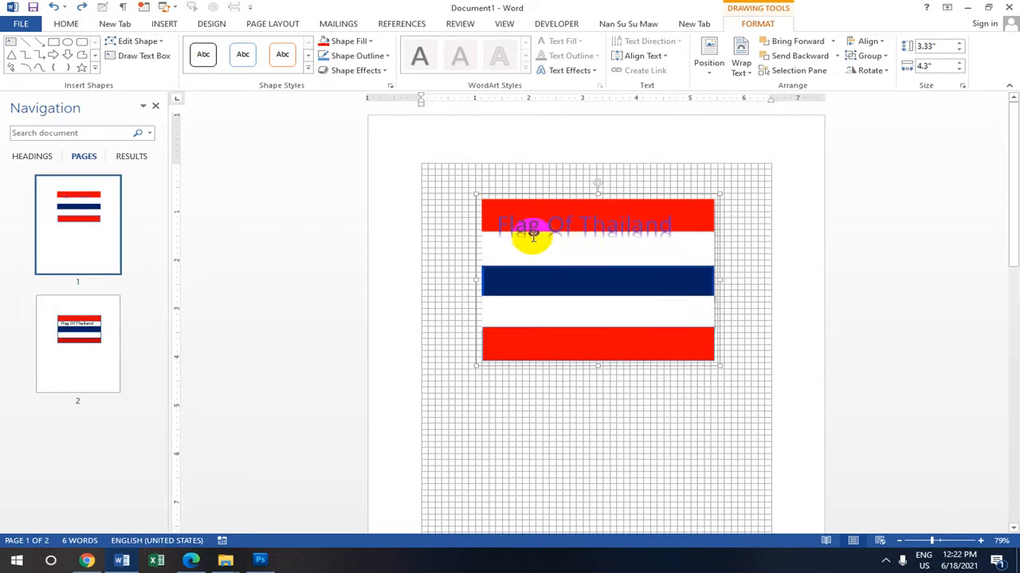
click(495, 230)
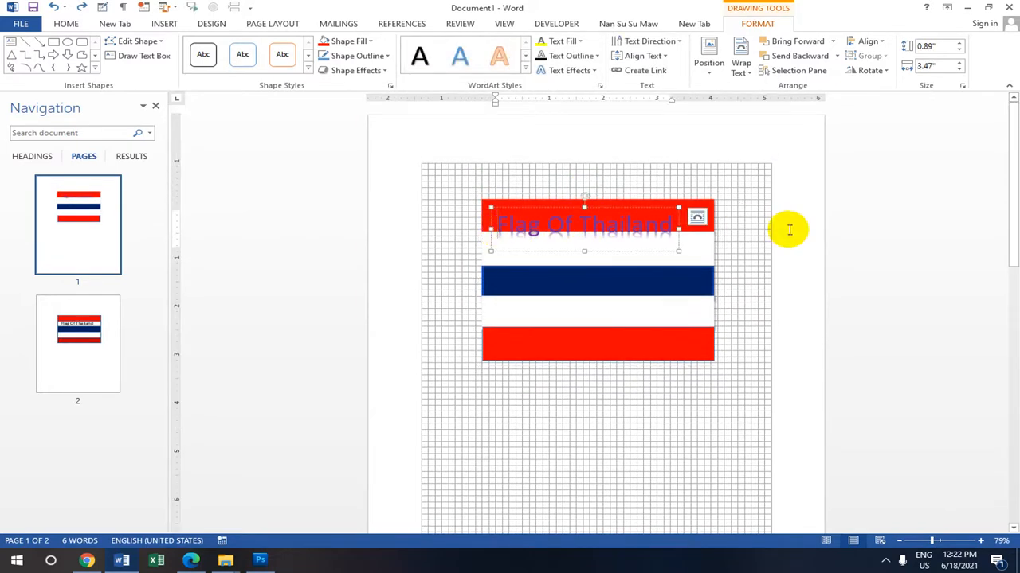
click(789, 230)
scroll(597, 287, down, 1)
scroll(597, 286, up, 1)
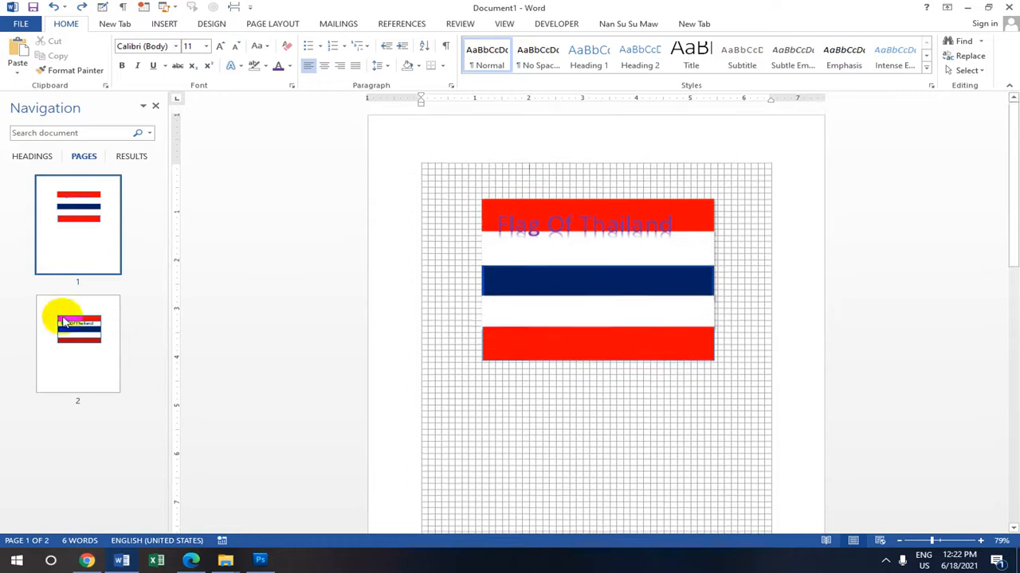
click(639, 219)
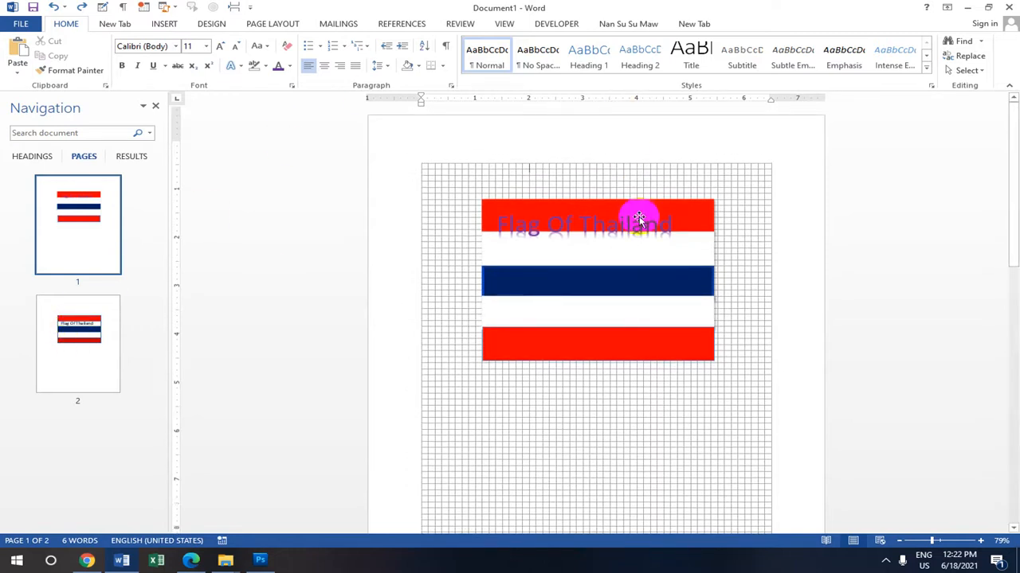
Save the document as a Word file named "028- Flag Of Thailand" in the recent Microsoft Word 2013 lesson folder.
click(21, 23)
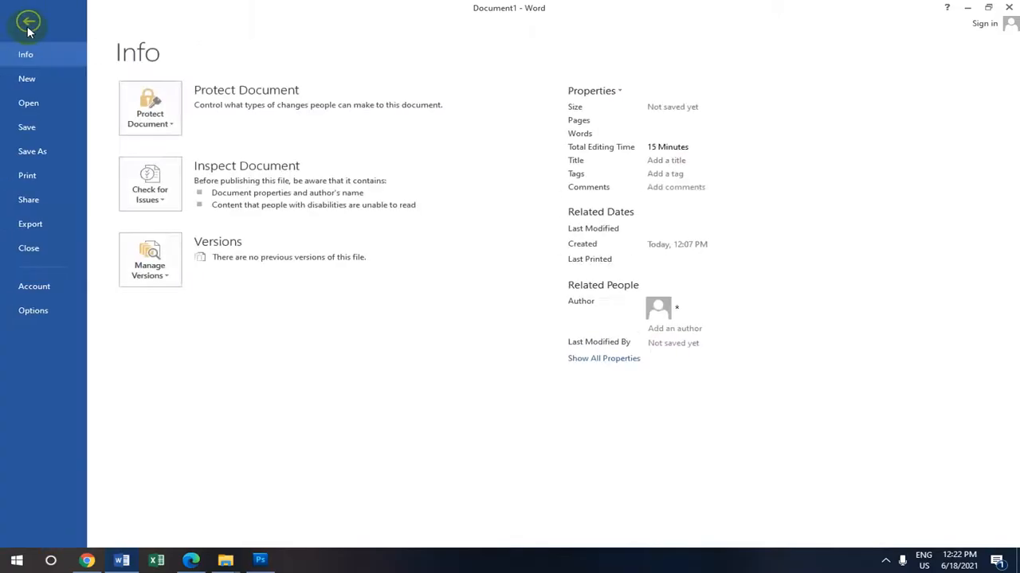
click(35, 153)
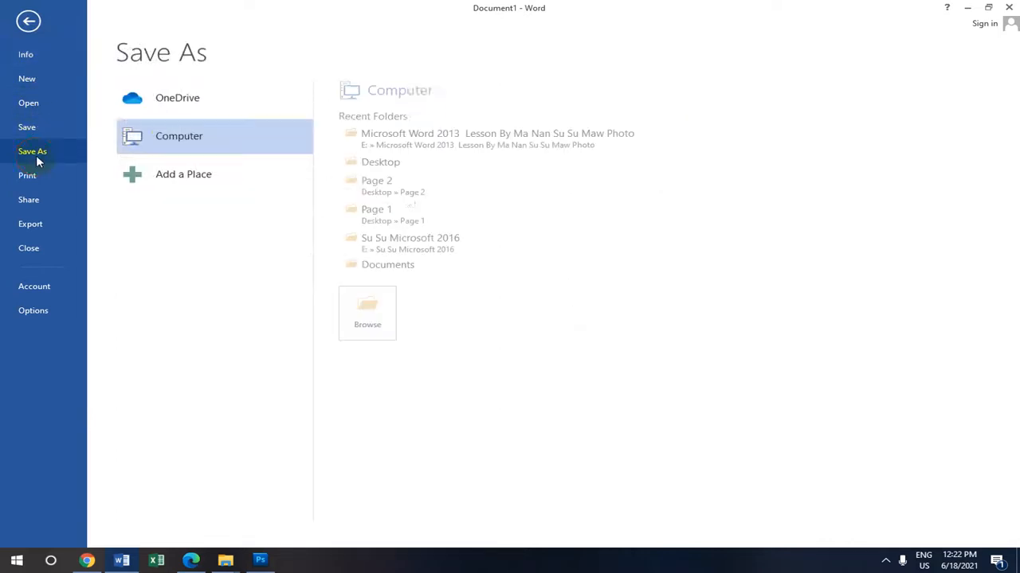
click(438, 142)
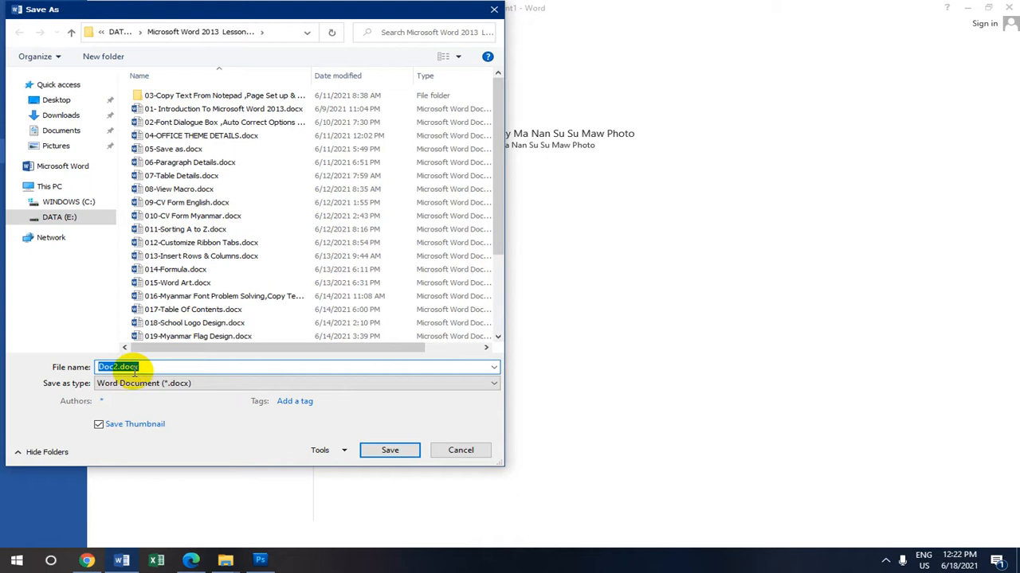
text(02)
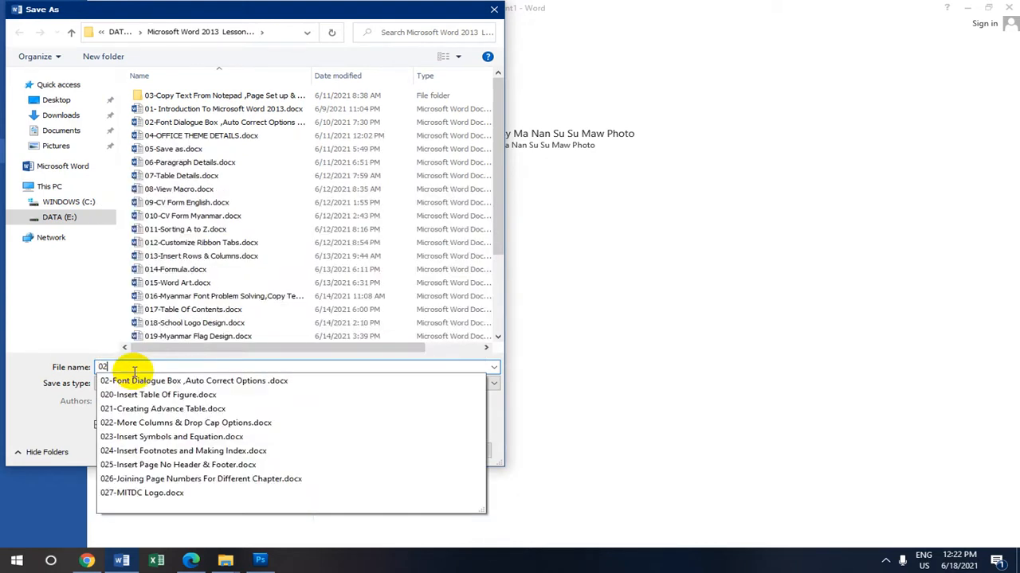
text(8- Flag Of Thailand)
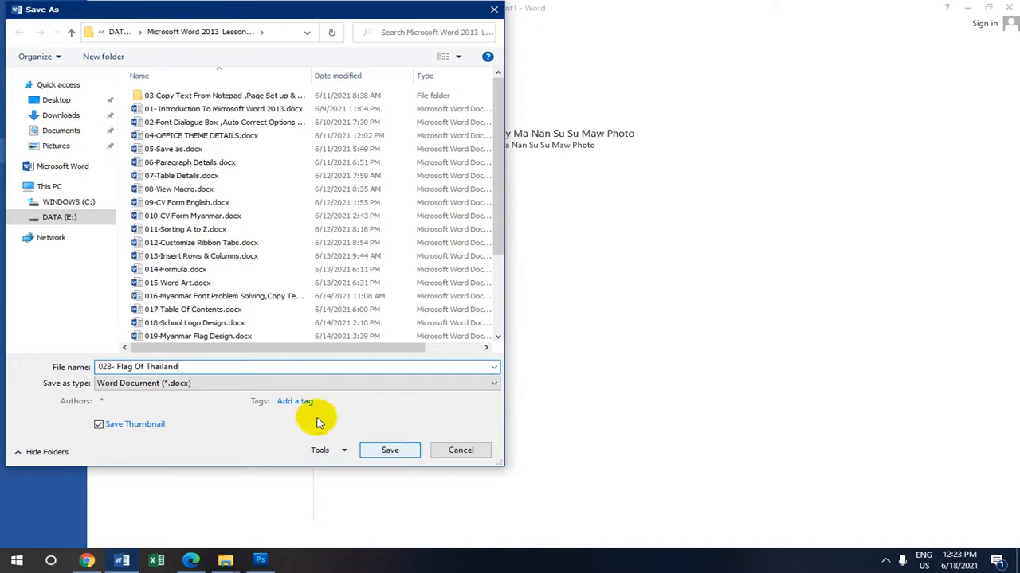
click(388, 449)
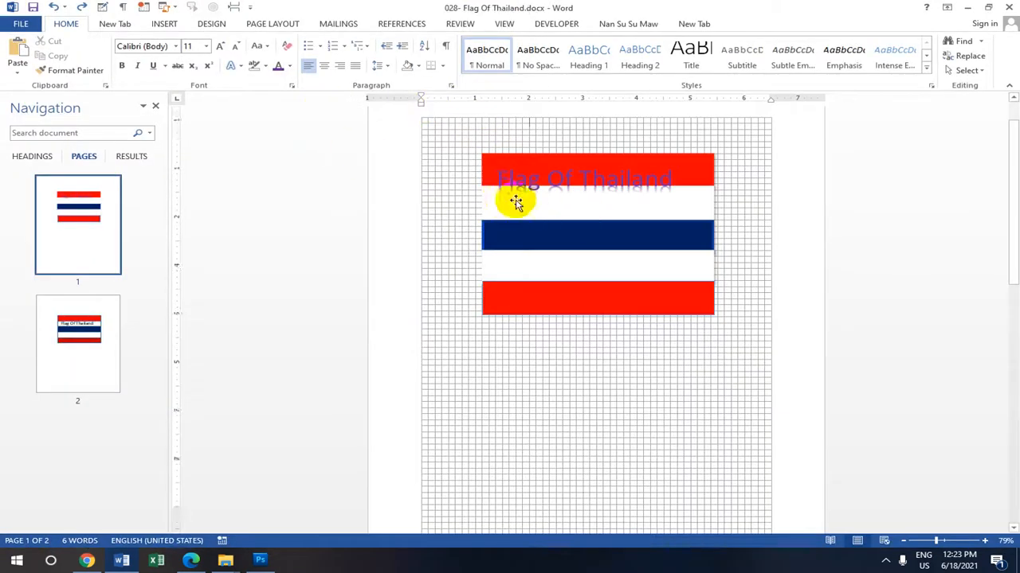
click(510, 193)
scroll(513, 188, up, 1)
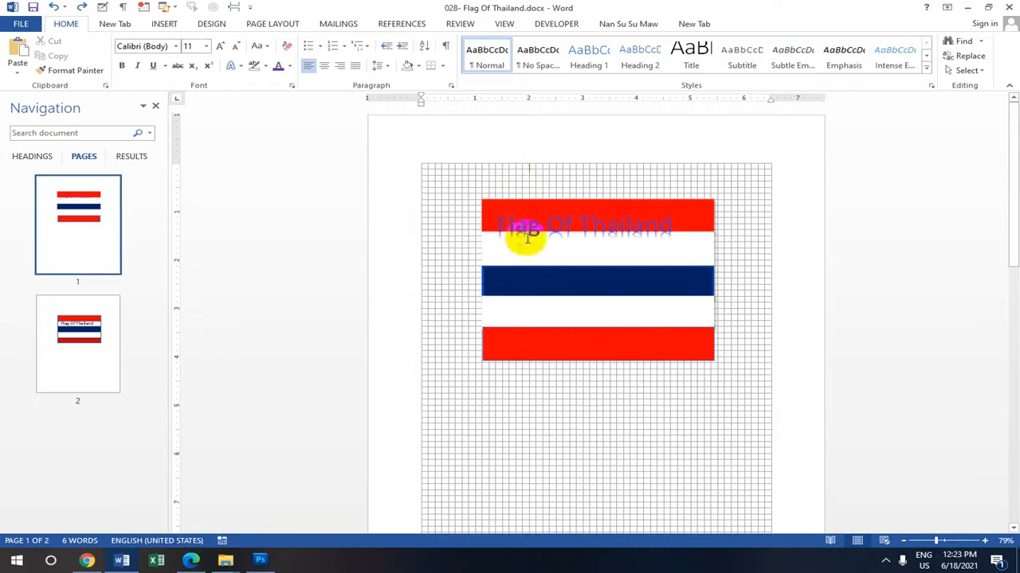